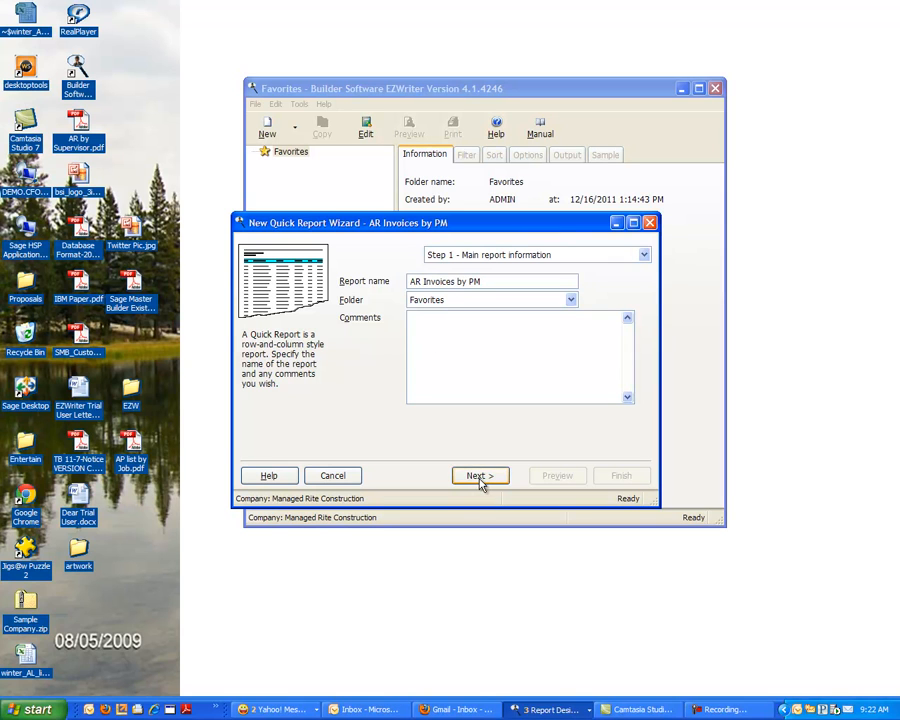
- Continue to the data selection step and add the Supervisor Name field from the Accounts Receivable table to the report
{"action": "left_click", "coordinate": [479, 476]}
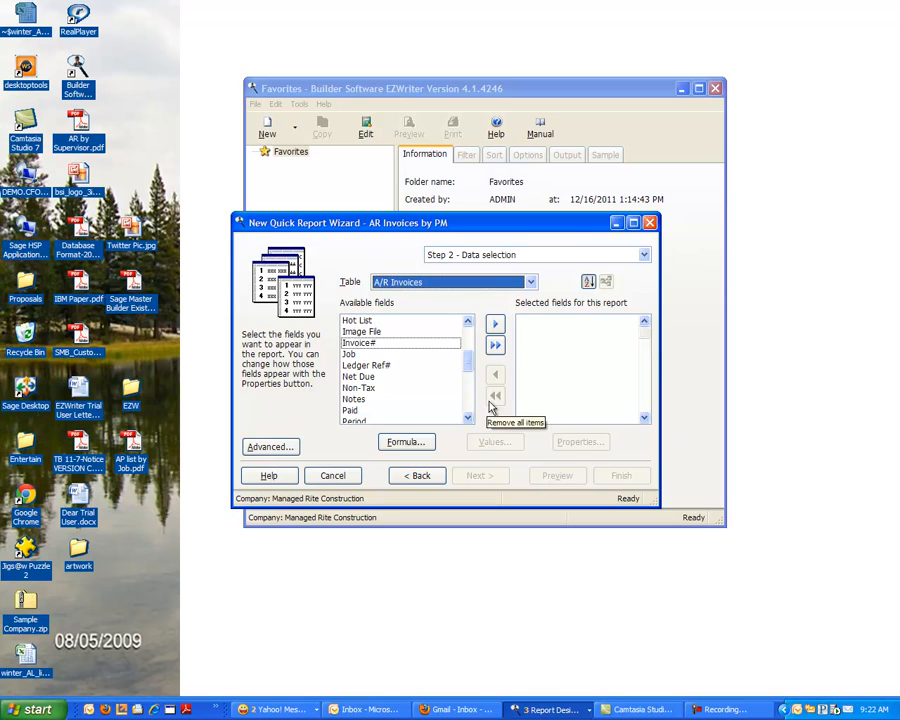
{"action": "left_click_drag", "start_coordinate": [474, 362], "coordinate": [471, 342]}
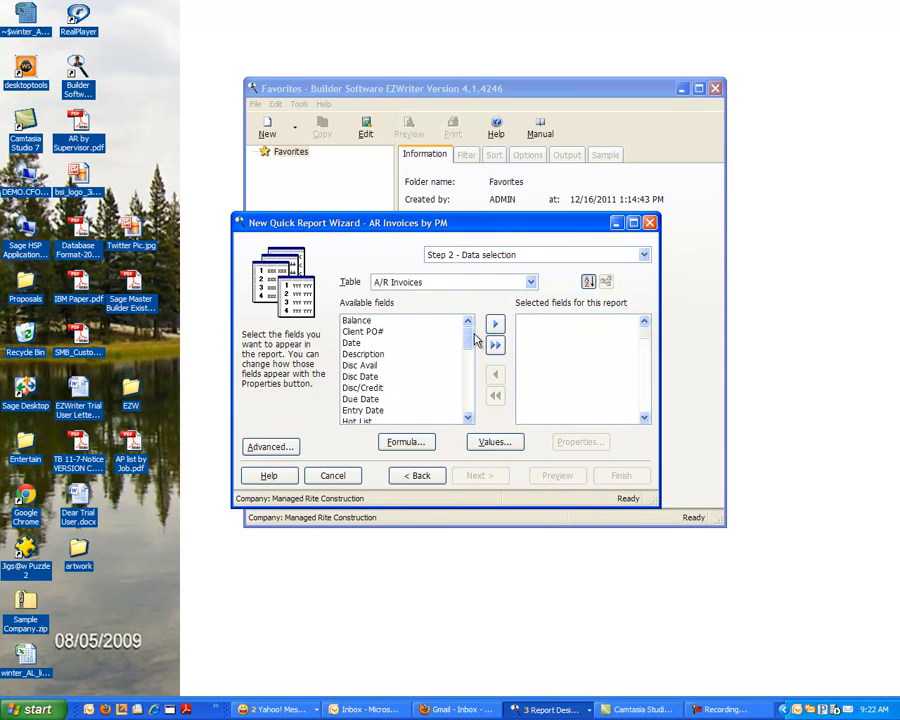
{"action": "left_click", "coordinate": [529, 283]}
{"action": "left_click", "coordinate": [454, 341]}
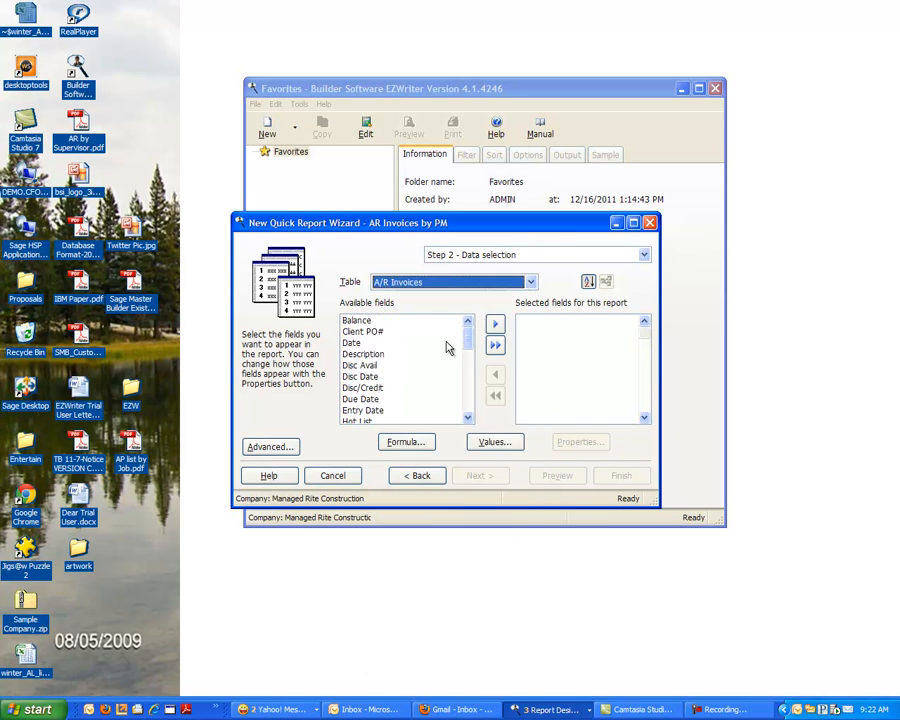
{"action": "left_click_drag", "start_coordinate": [467, 346], "coordinate": [472, 401]}
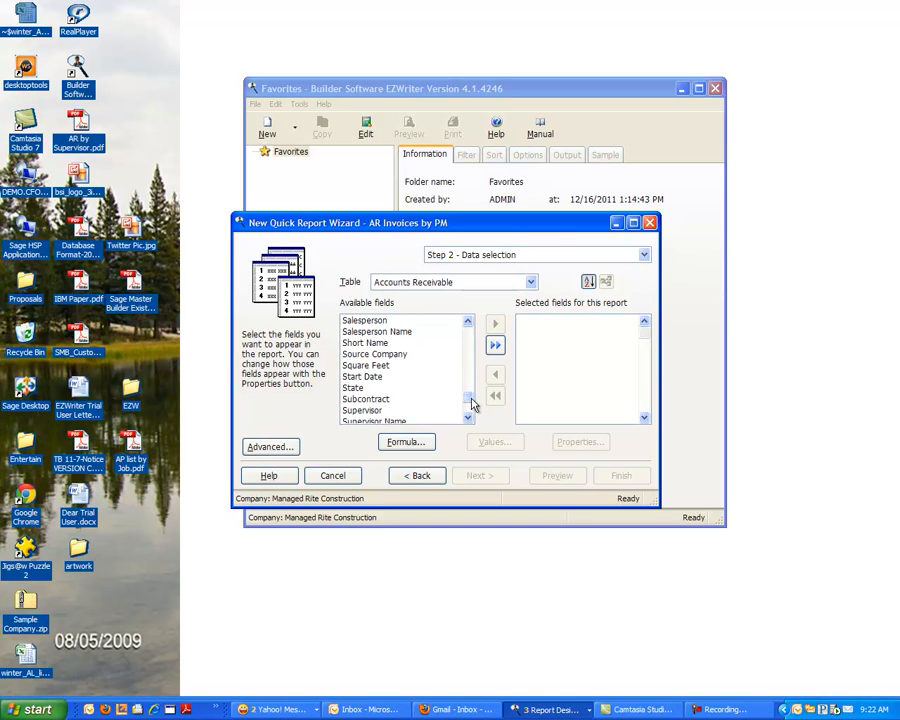
{"action": "double_click", "coordinate": [375, 423]}
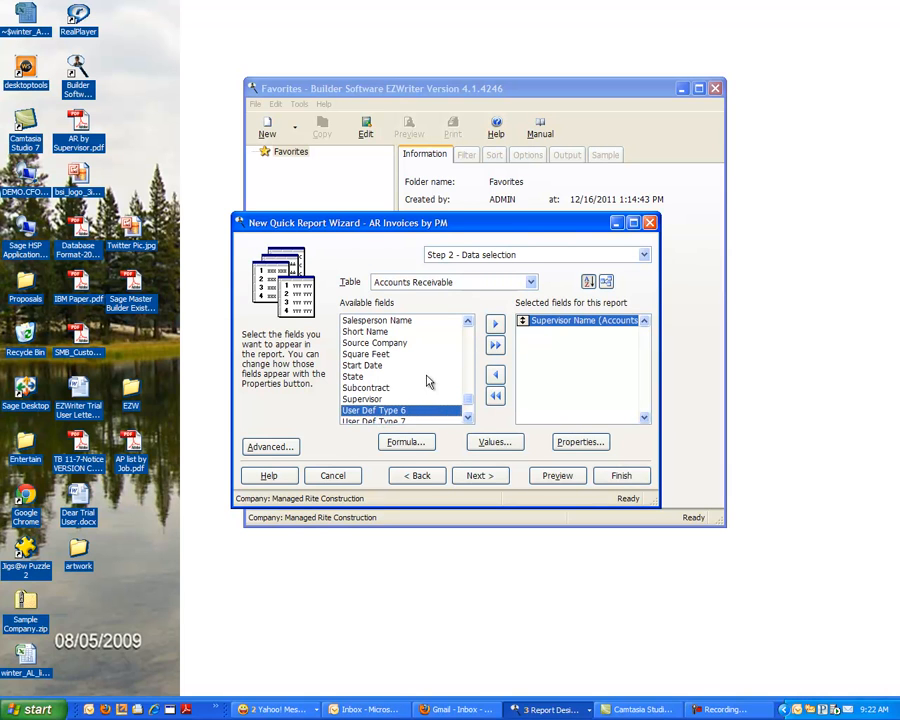
- Add the Long Name field from the Receivable Clients table to the report's selected fields
{"action": "left_click", "coordinate": [528, 283]}
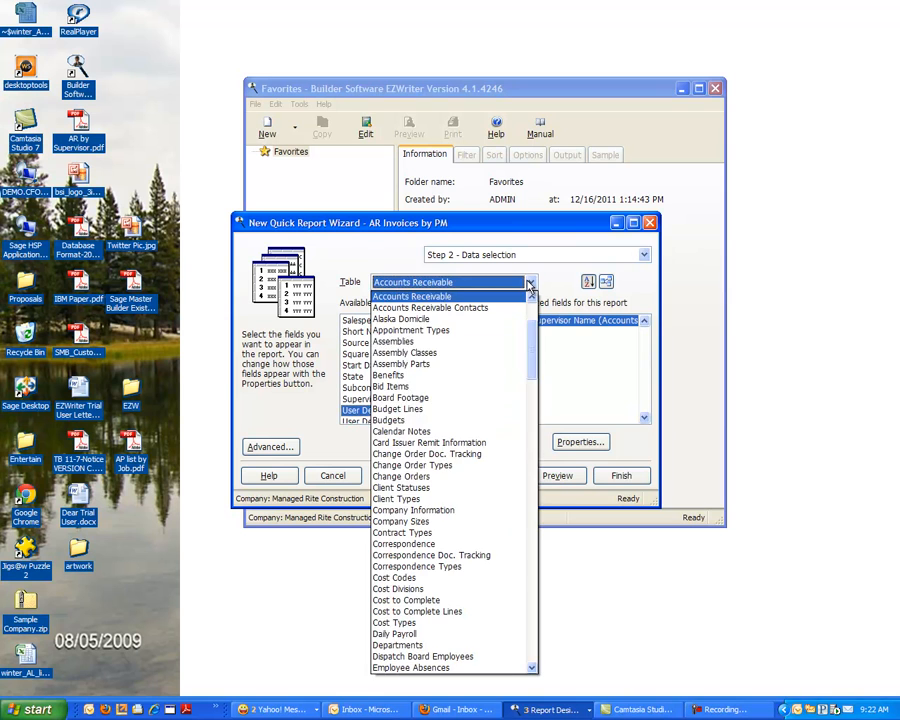
{"action": "left_click_drag", "start_coordinate": [531, 375], "coordinate": [532, 566]}
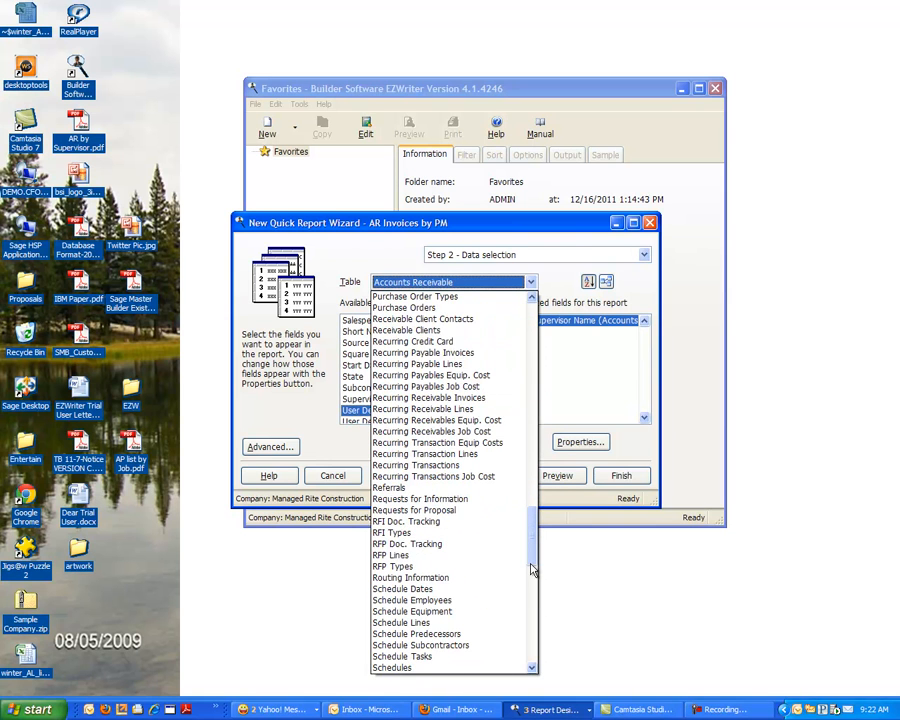
{"action": "left_click", "coordinate": [398, 331]}
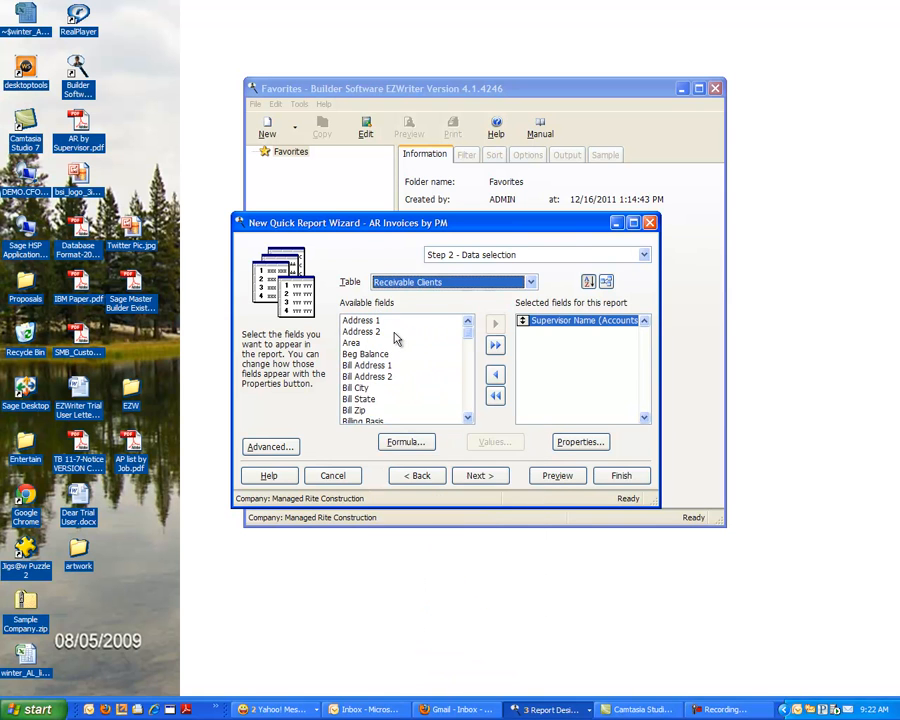
{"action": "scroll", "coordinate": [470, 360], "scroll_direction": "down", "scroll_amount": 5}
{"action": "scroll", "coordinate": [470, 368], "scroll_direction": "down", "scroll_amount": 4}
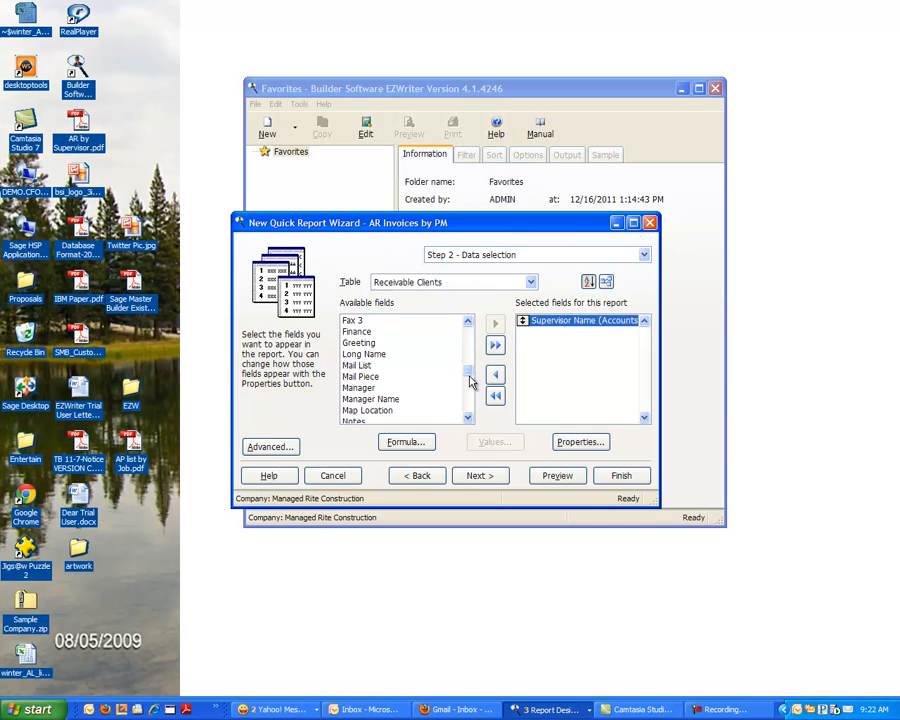
{"action": "left_click", "coordinate": [404, 355]}
{"action": "left_click", "coordinate": [493, 326]}
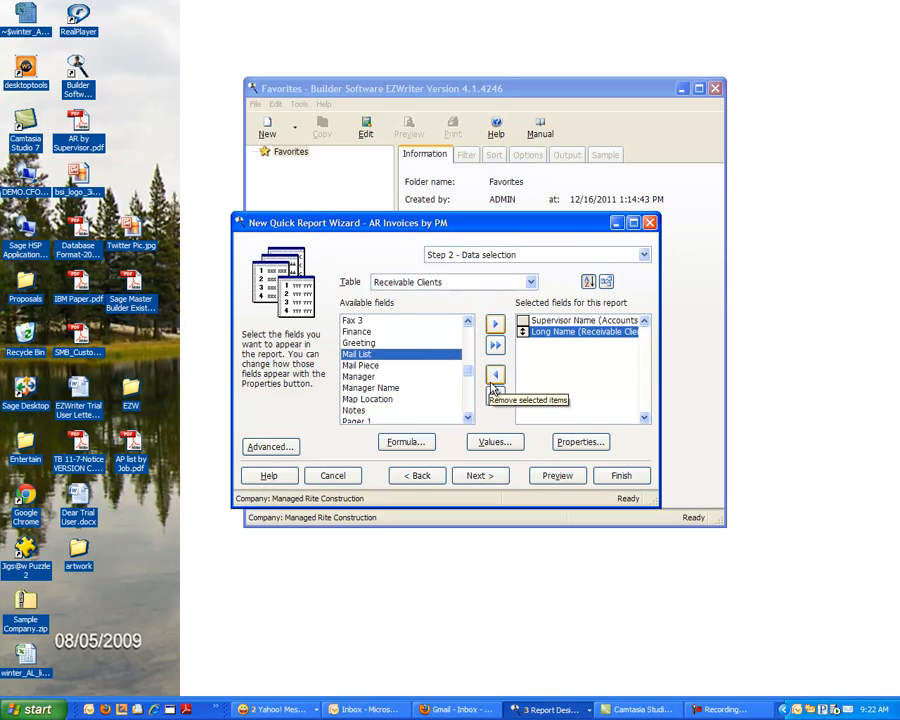
- Add the Invoice#, Net Due and Due Date fields from the A/R Invoices table to the report
{"action": "left_click", "coordinate": [530, 282]}
{"action": "left_click", "coordinate": [530, 328]}
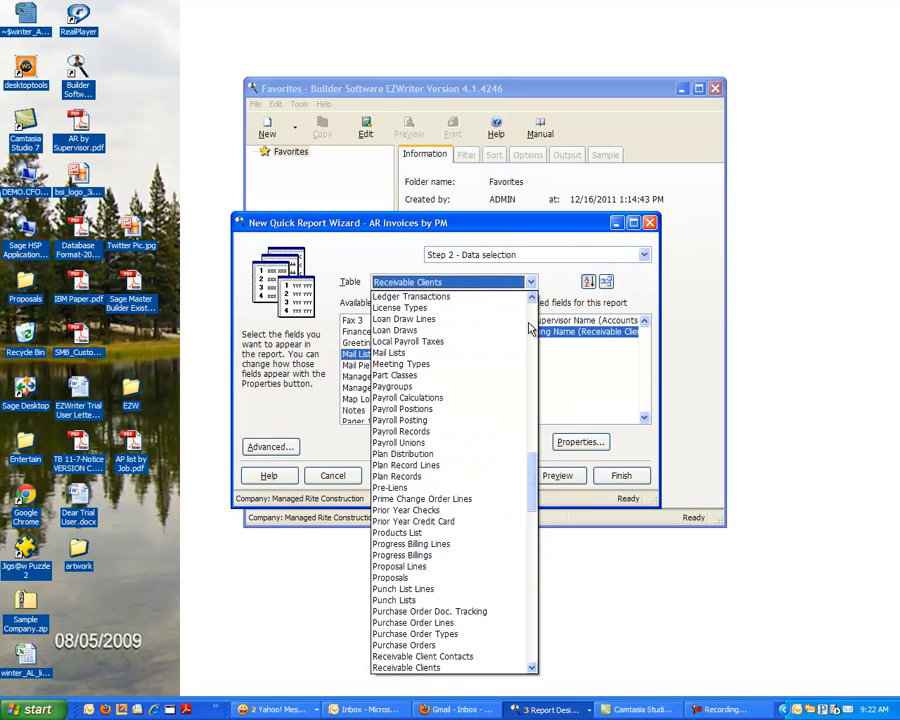
{"action": "left_click", "coordinate": [530, 328]}
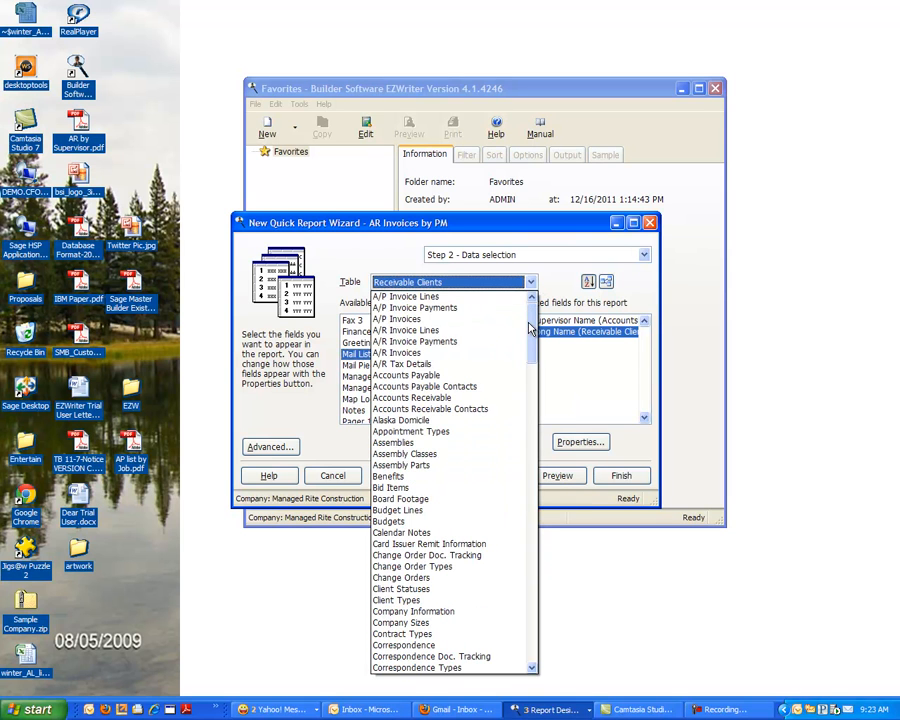
{"action": "left_click", "coordinate": [415, 320]}
{"action": "left_click", "coordinate": [530, 283]}
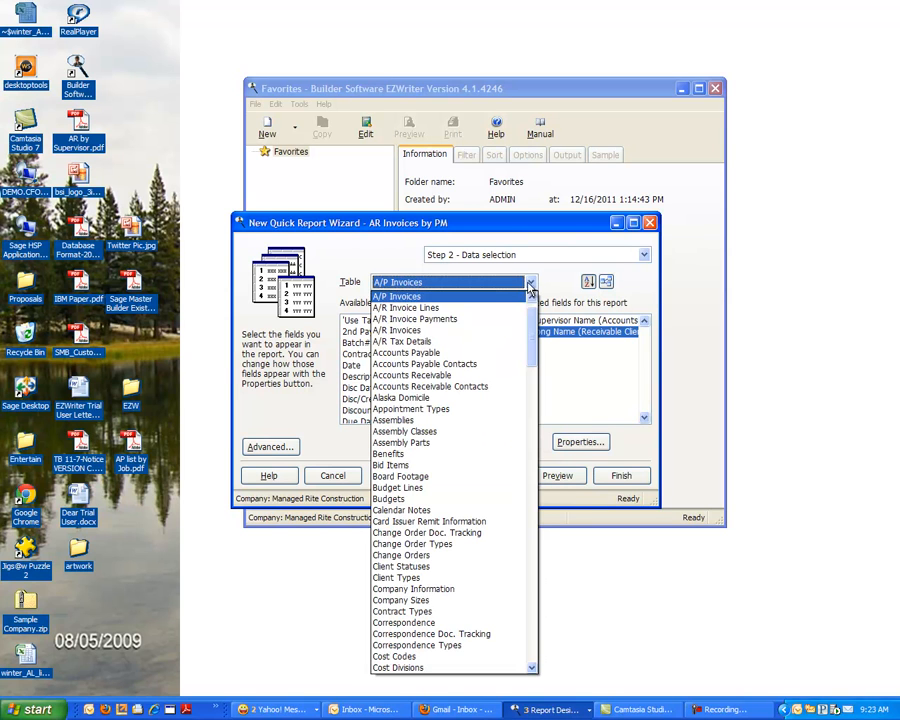
{"action": "left_click", "coordinate": [422, 331]}
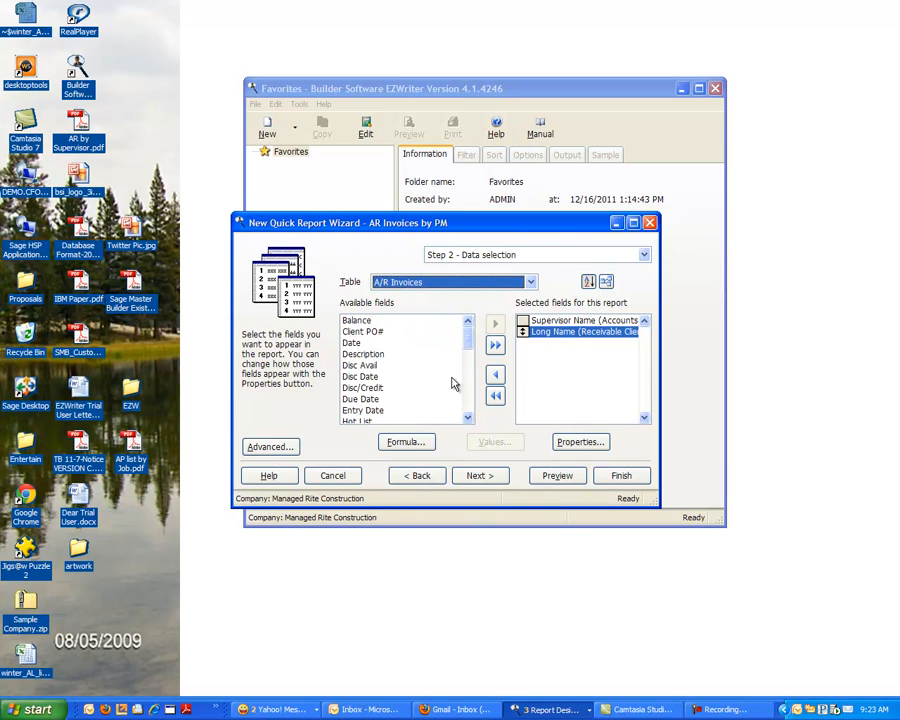
{"action": "scroll", "coordinate": [465, 390], "scroll_direction": "down", "scroll_amount": 3}
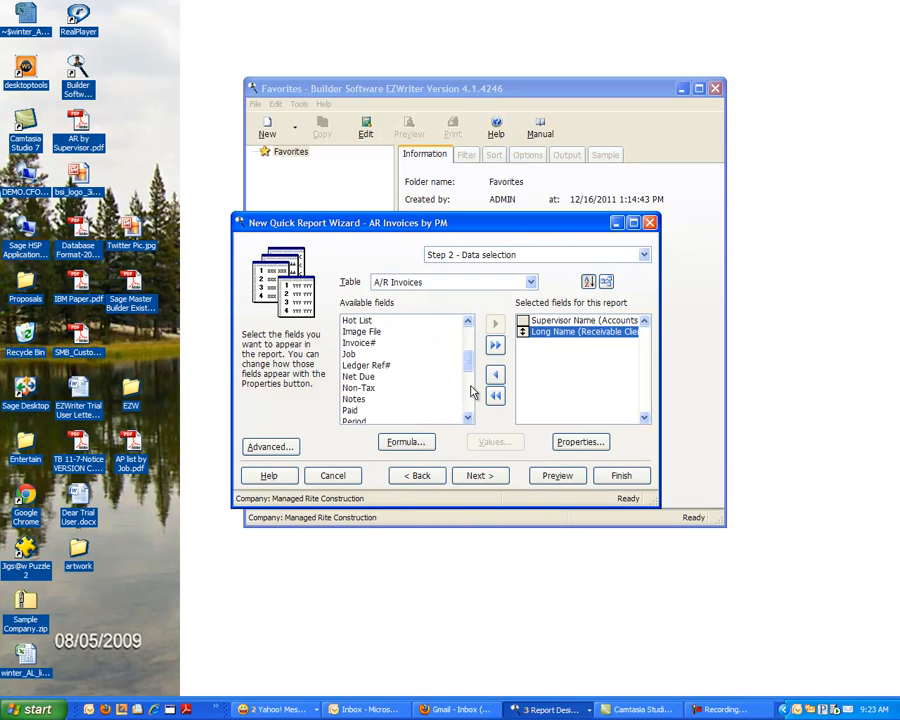
{"action": "double_click", "coordinate": [398, 343]}
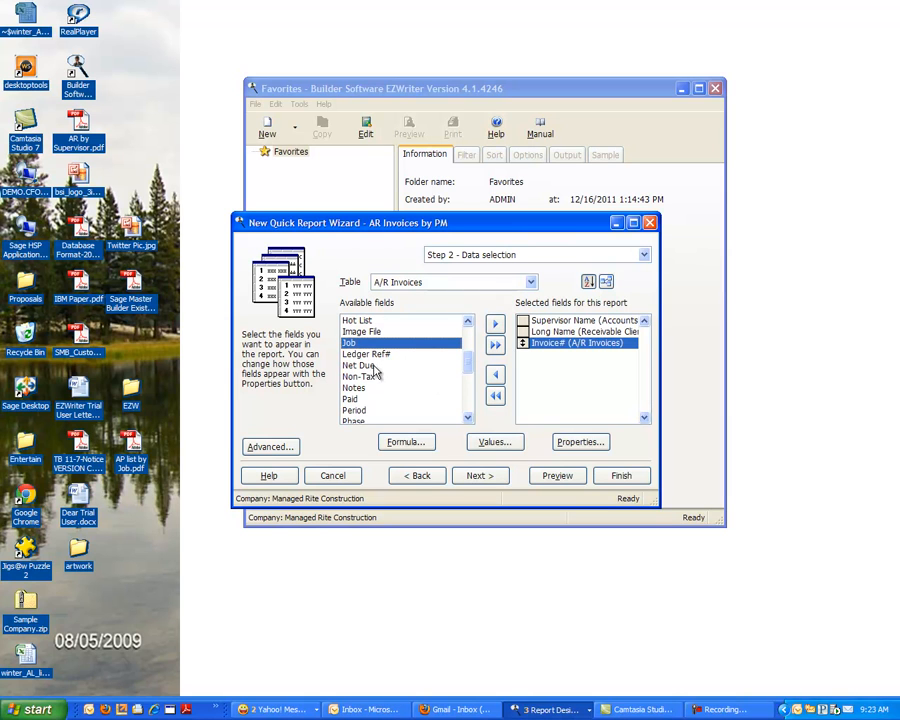
{"action": "double_click", "coordinate": [374, 365]}
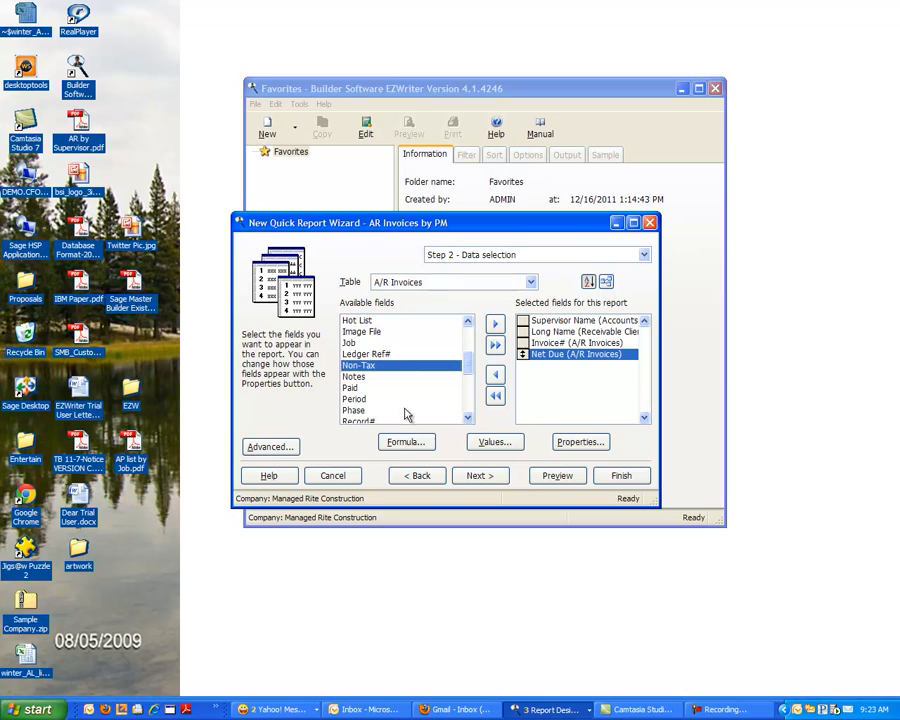
{"action": "scroll", "coordinate": [468, 350], "scroll_direction": "up", "scroll_amount": 2}
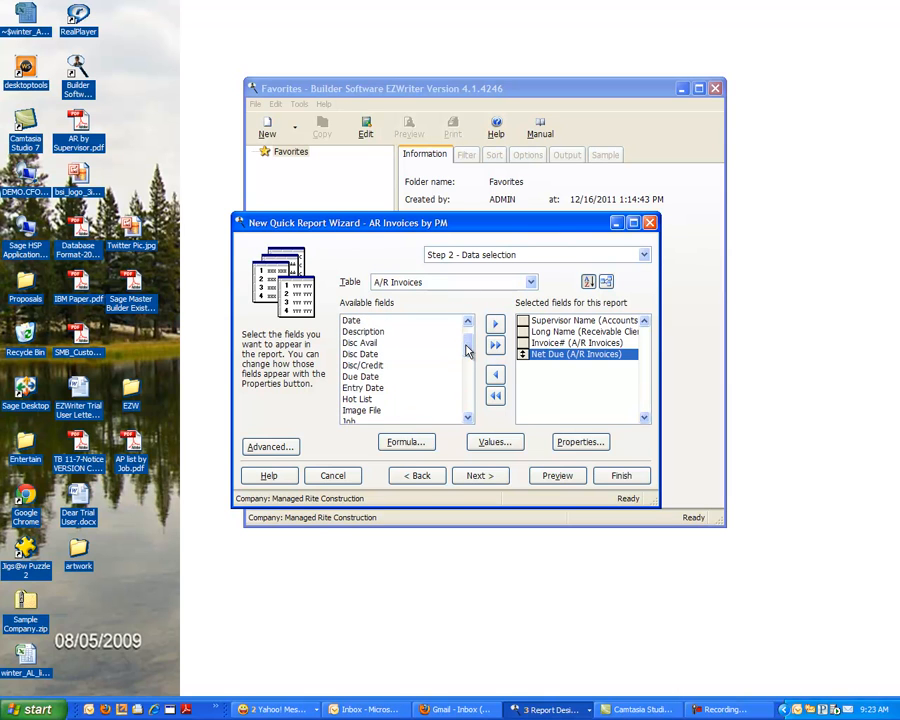
{"action": "double_click", "coordinate": [362, 377]}
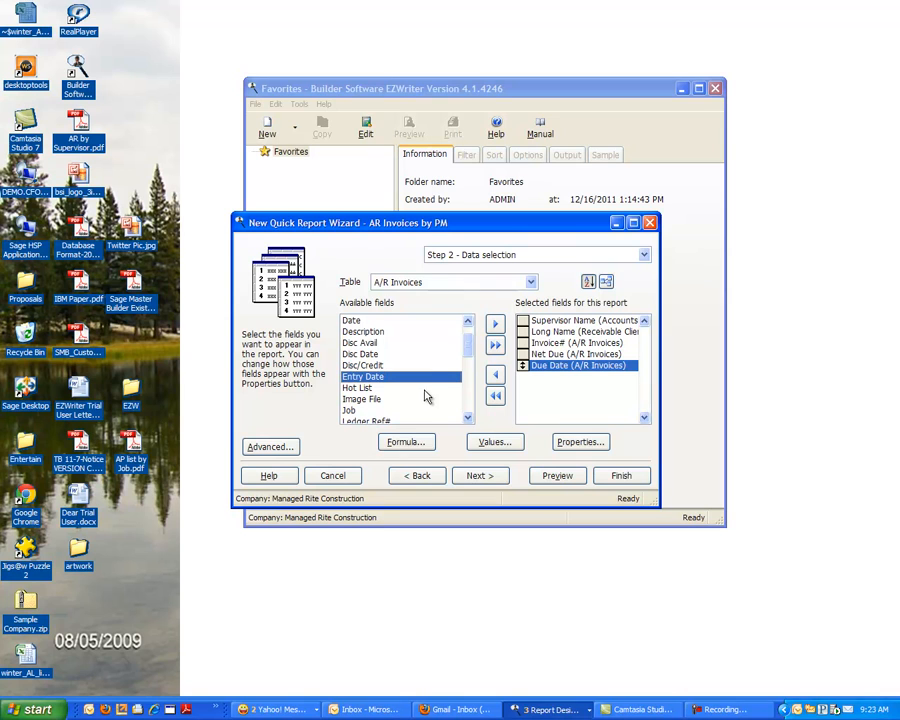
- Add the Contact Name and Phone# fields from the Accounts Receivable Contacts table, and preview the report
{"action": "left_click", "coordinate": [527, 284]}
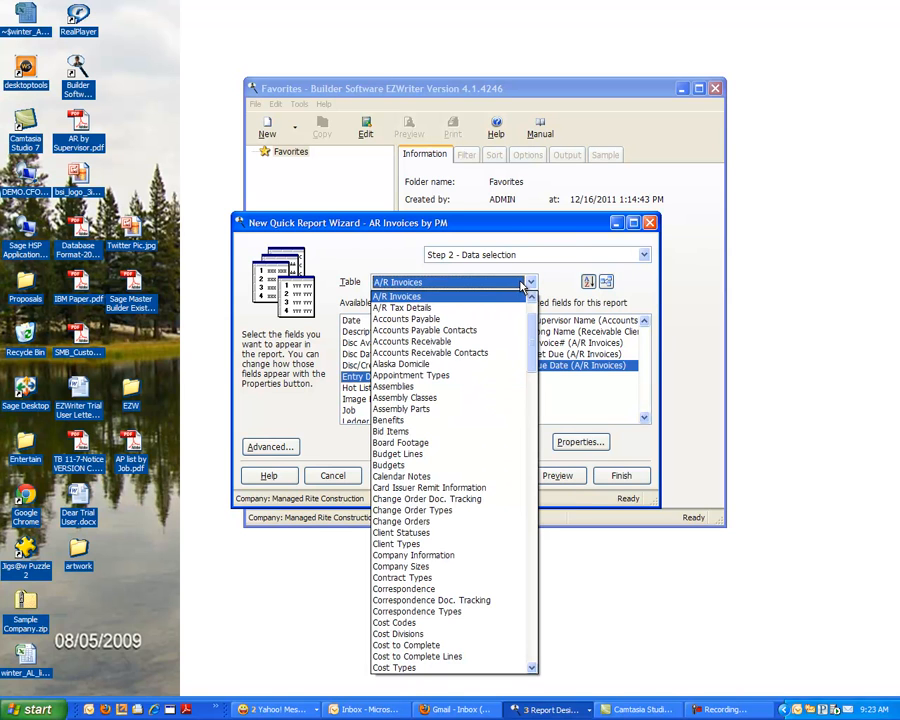
{"action": "left_click", "coordinate": [464, 356]}
{"action": "double_click", "coordinate": [387, 335]}
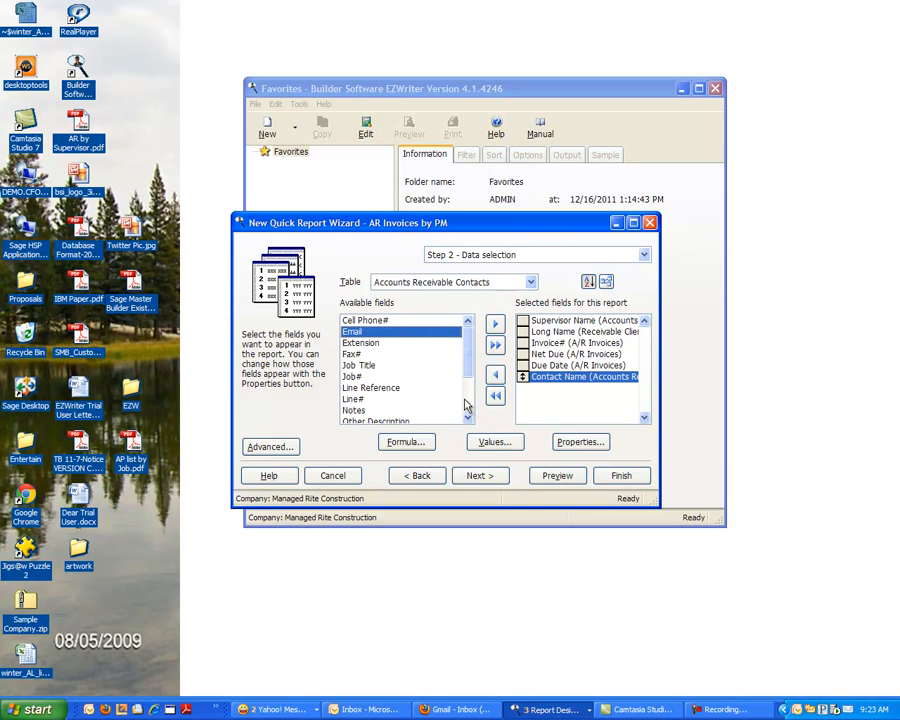
{"action": "scroll", "coordinate": [455, 412], "scroll_direction": "down", "scroll_amount": 2}
{"action": "double_click", "coordinate": [358, 399]}
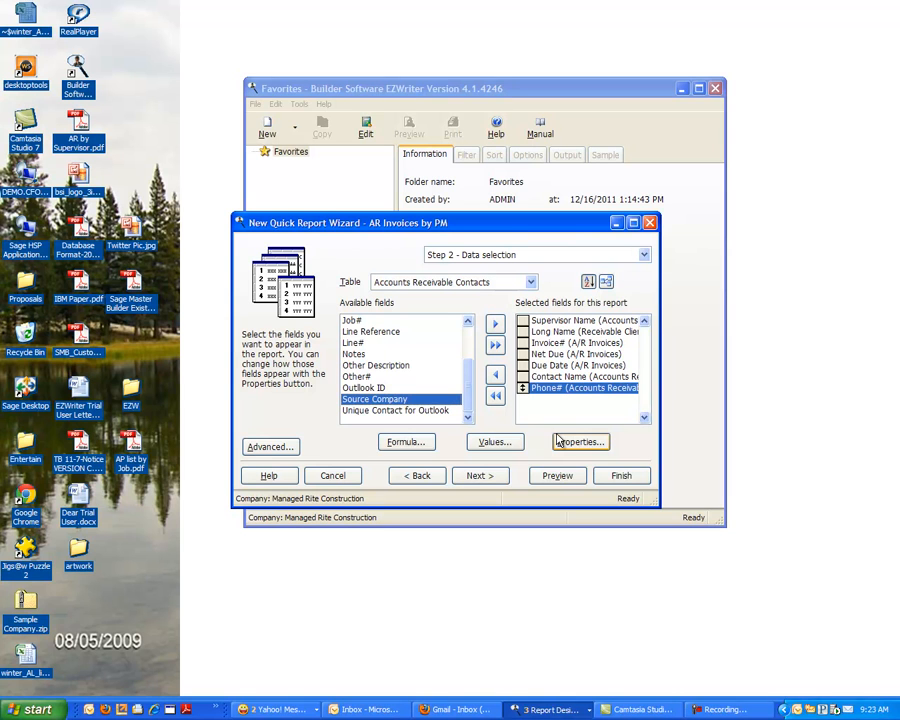
{"action": "left_click", "coordinate": [556, 475]}
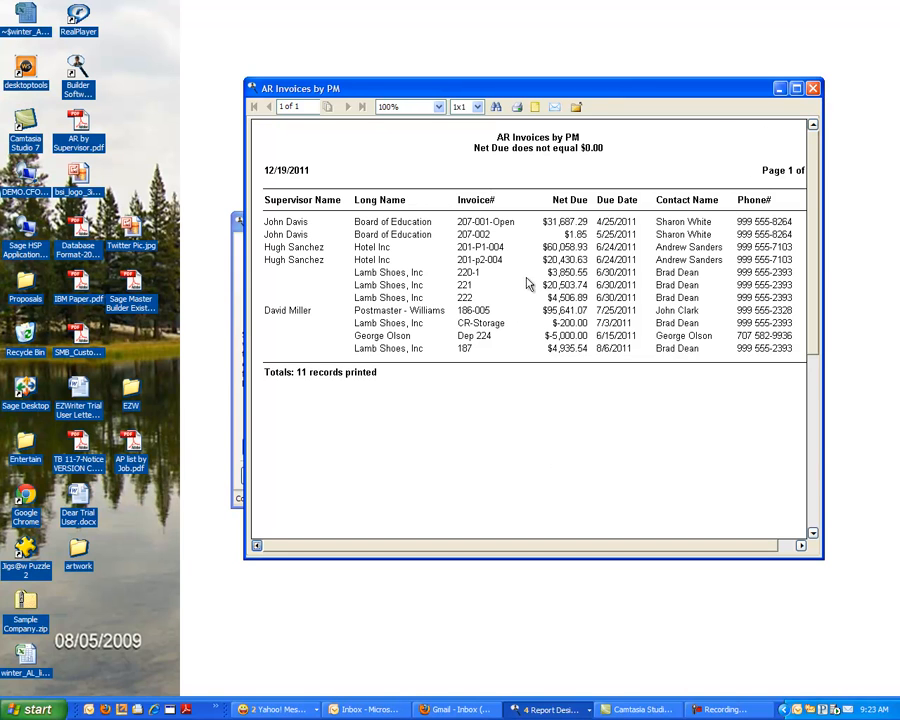
{"action": "left_click", "coordinate": [814, 89]}
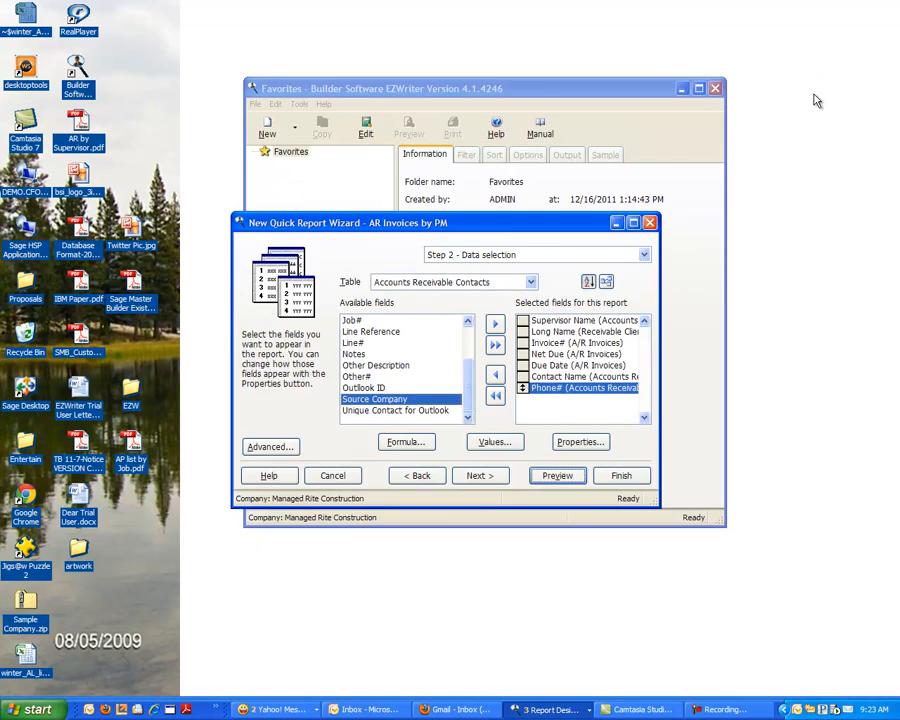
- Set the Supervisor Name field's properties so the report is grouped on this field
{"action": "left_click", "coordinate": [548, 321]}
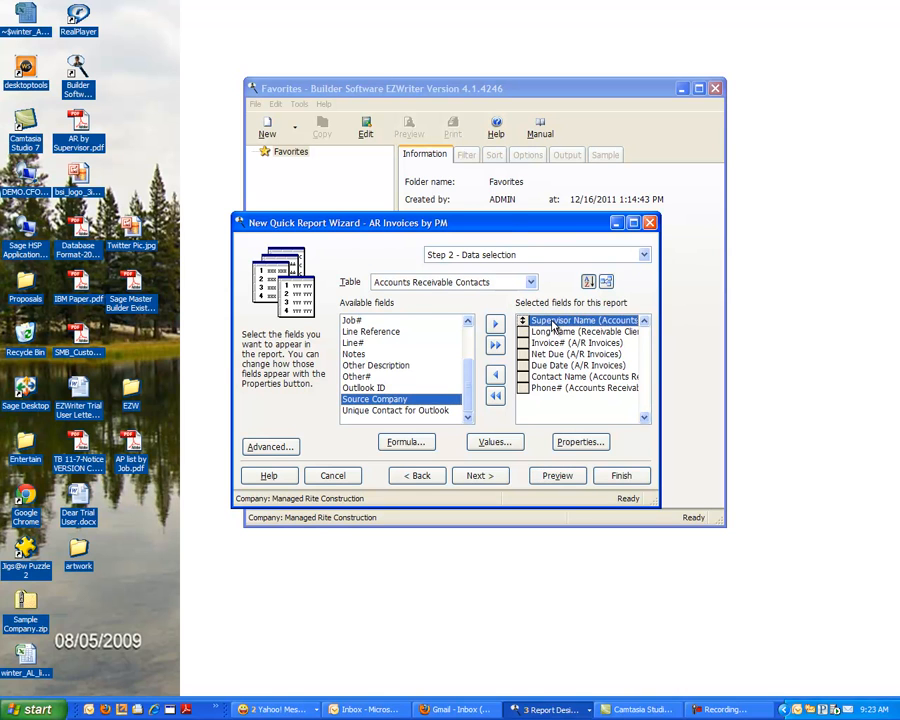
{"action": "double_click", "coordinate": [550, 321]}
{"action": "left_click", "coordinate": [399, 259]}
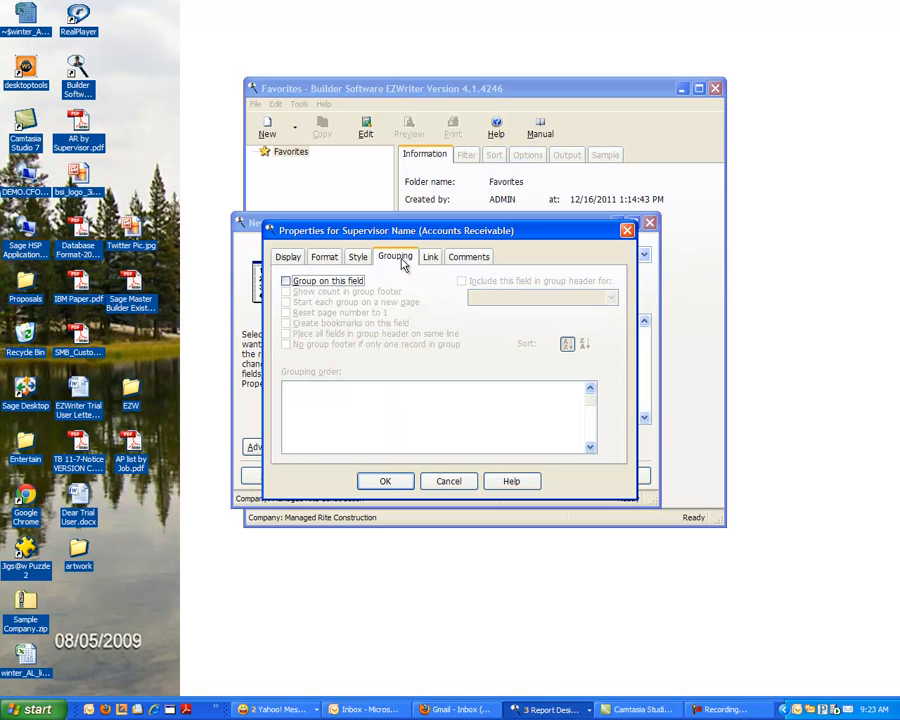
{"action": "left_click", "coordinate": [287, 283]}
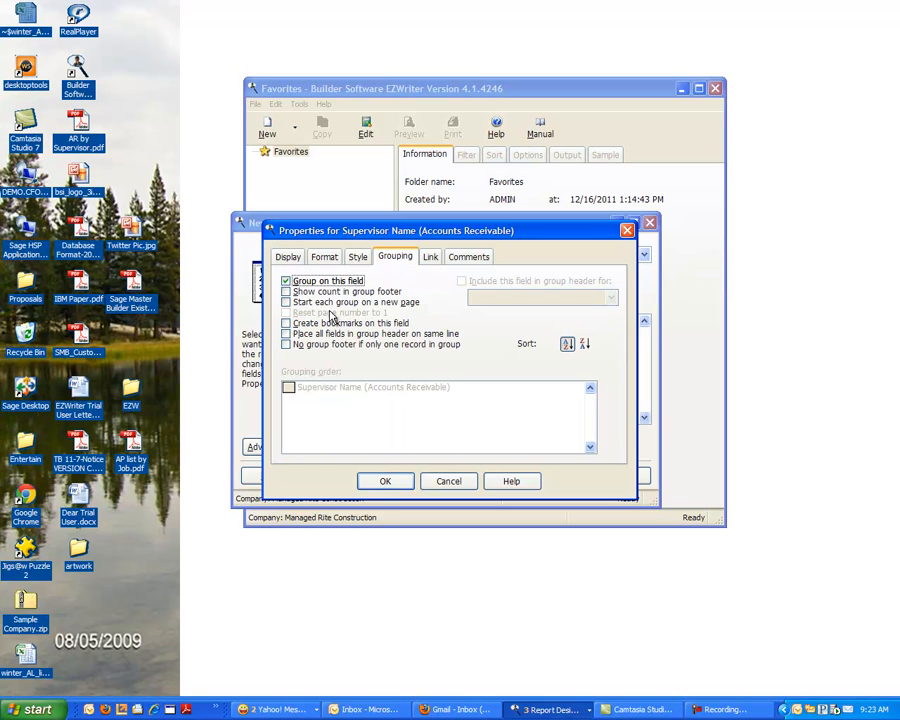
{"action": "left_click", "coordinate": [384, 484]}
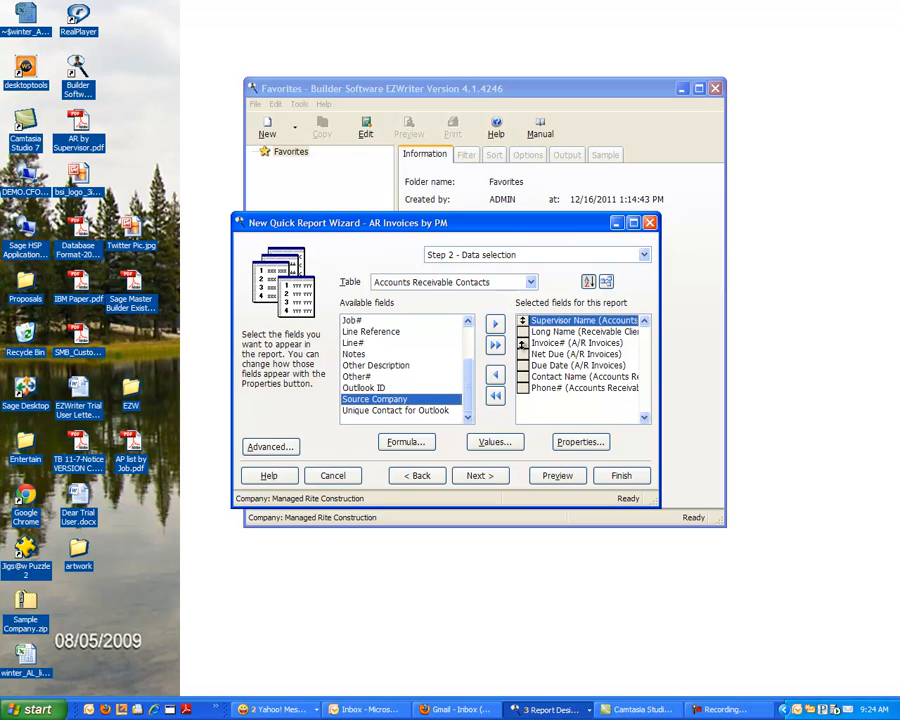
- Enable the use of a dynamic expression for color in the Net Due field's style properties
{"action": "double_click", "coordinate": [522, 354]}
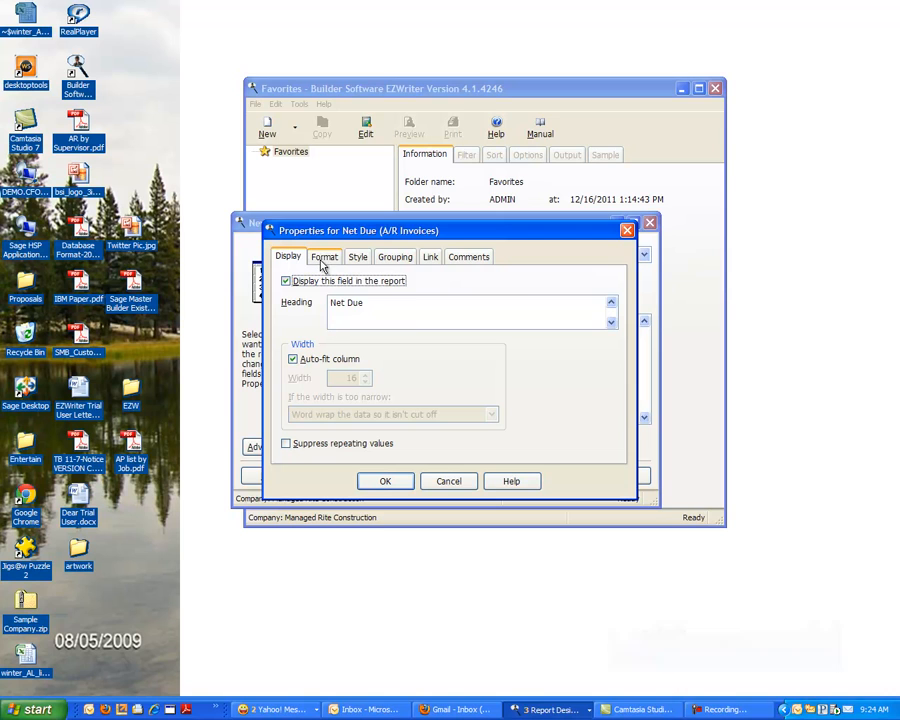
{"action": "left_click", "coordinate": [833, 629]}
{"action": "left_click", "coordinate": [358, 259]}
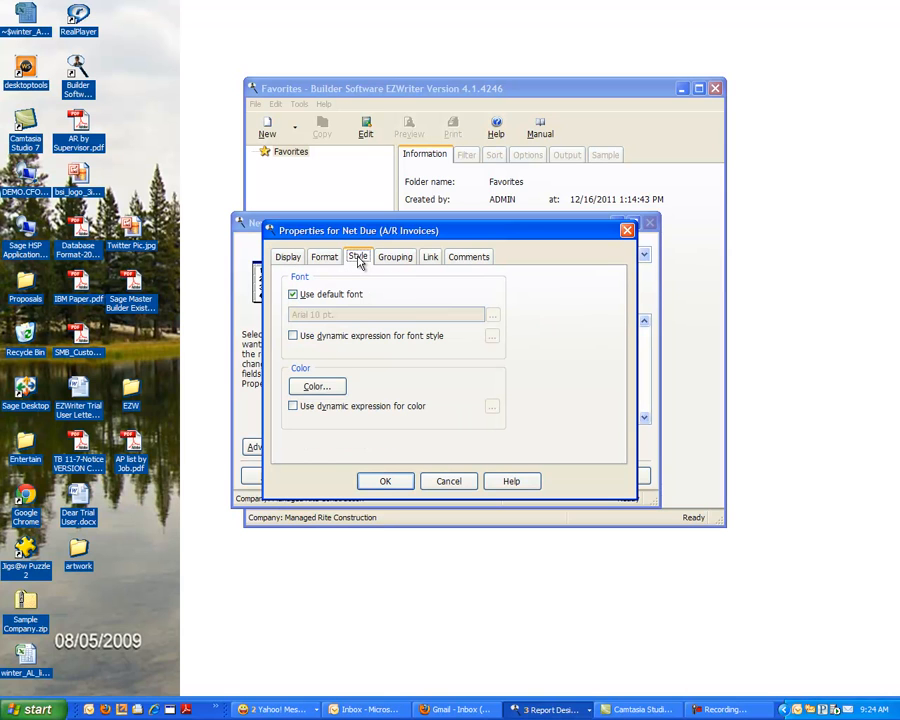
{"action": "left_click", "coordinate": [293, 407]}
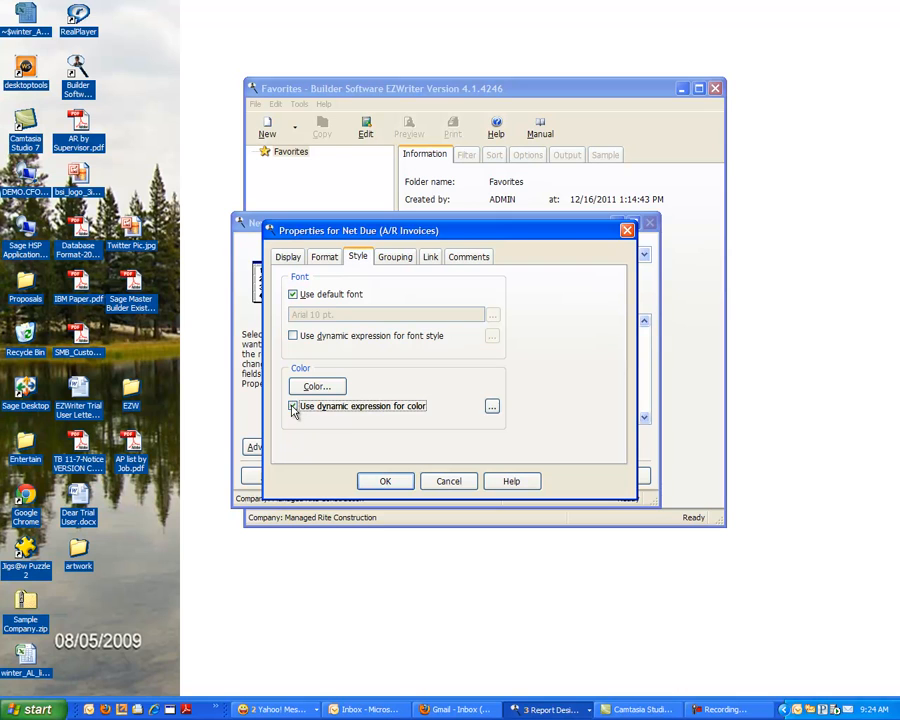
- Build the first dynamic color condition for Net Due, using the A/R Invoices Net Due field with > 5,000
{"action": "left_click", "coordinate": [491, 406]}
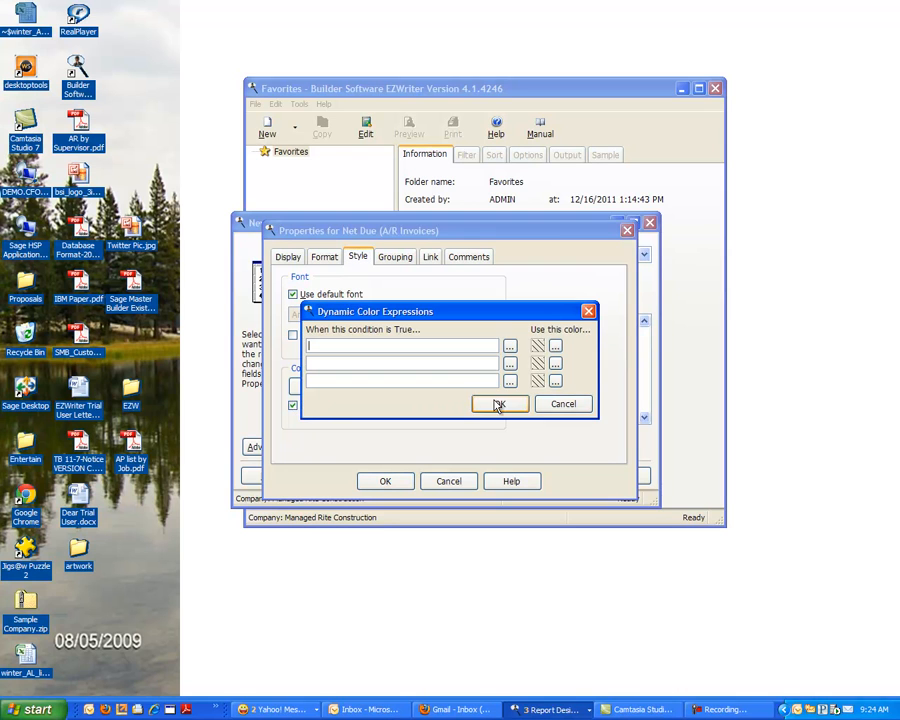
{"action": "left_click", "coordinate": [509, 346]}
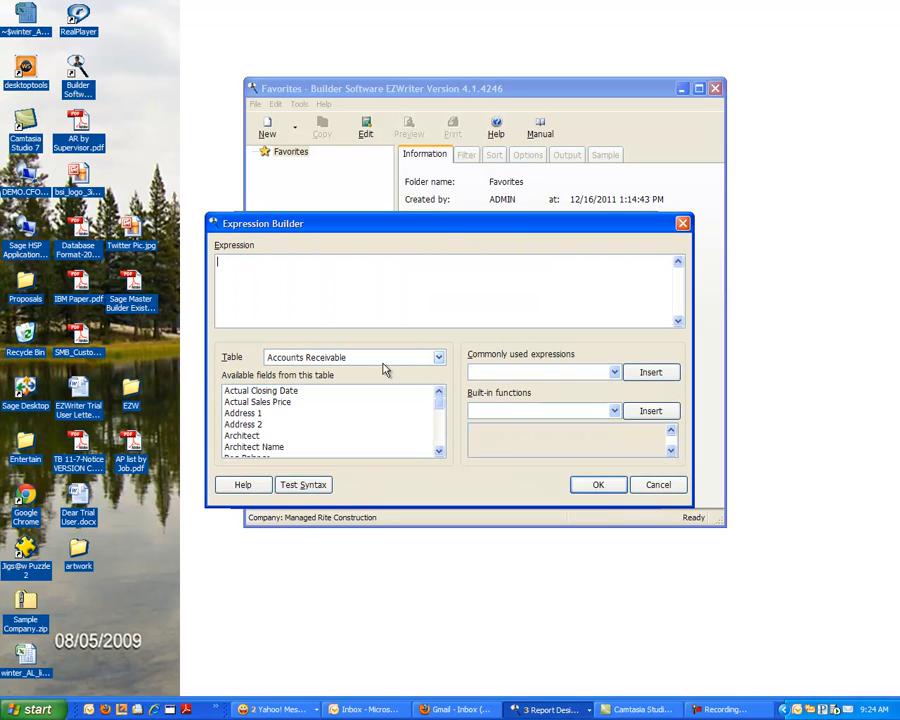
{"action": "left_click", "coordinate": [440, 358]}
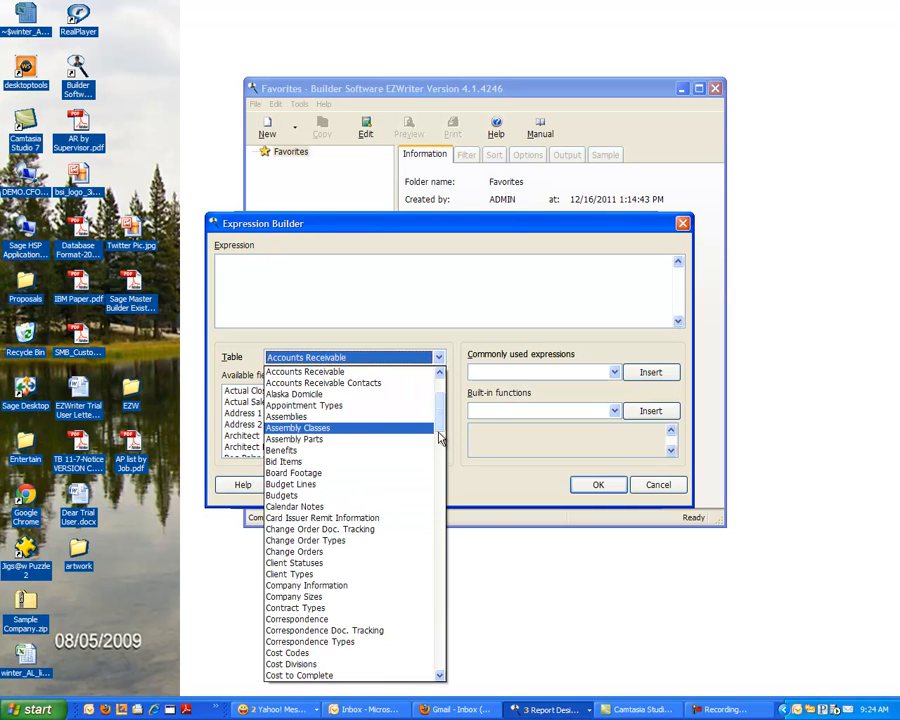
{"action": "scroll", "coordinate": [440, 437], "scroll_direction": "up", "scroll_amount": 4}
{"action": "left_click", "coordinate": [330, 430]}
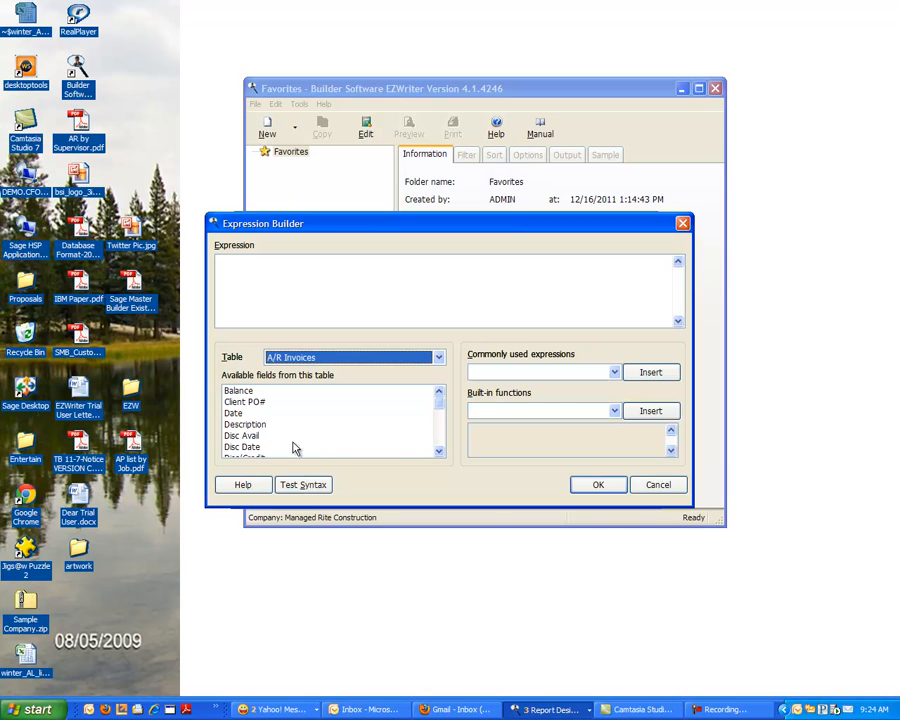
{"action": "left_click", "coordinate": [435, 436]}
{"action": "left_click", "coordinate": [436, 436]}
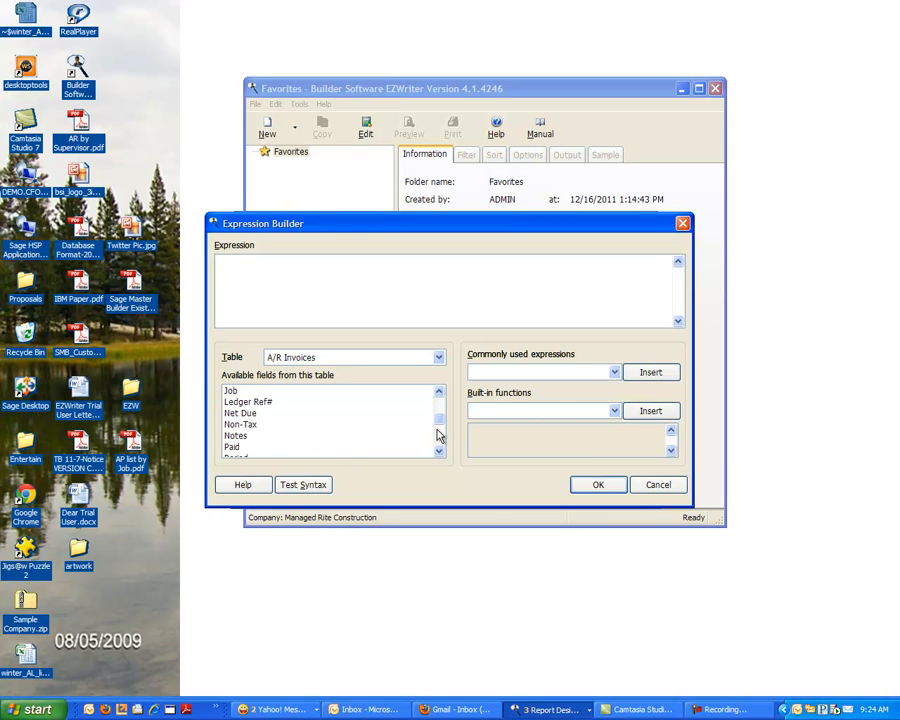
{"action": "double_click", "coordinate": [262, 414]}
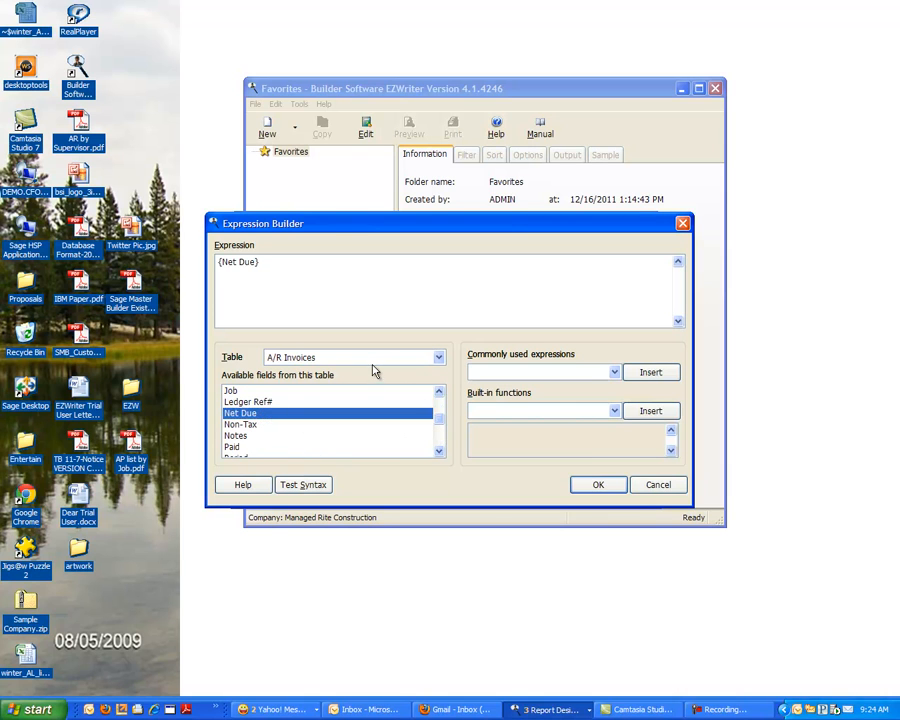
{"action": "type", "text": "> 5000"}
{"action": "left_click", "coordinate": [600, 485]}
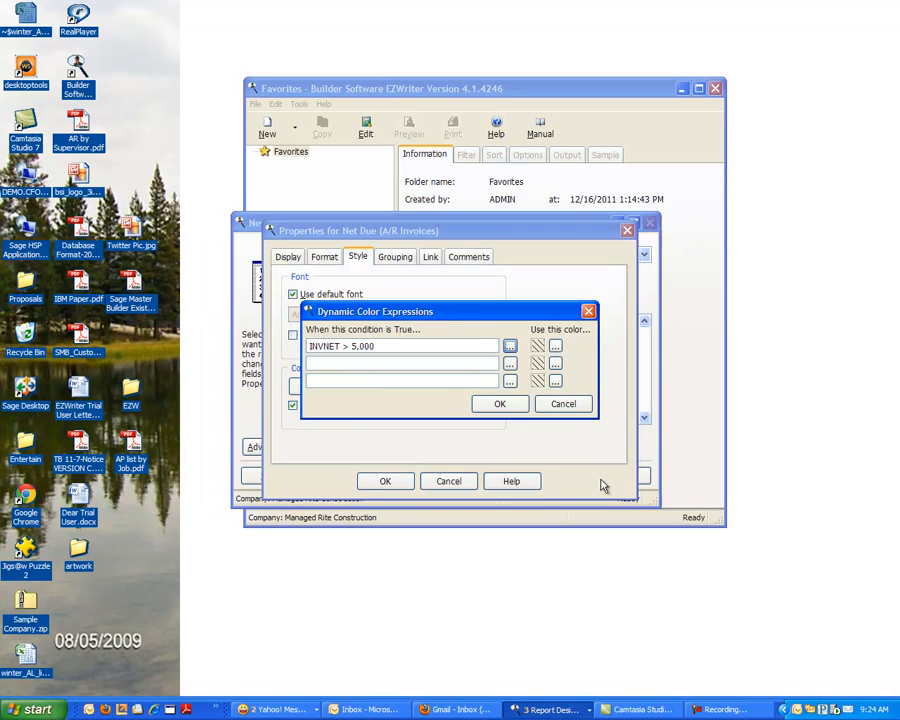
- Assign red to the first Net Due color condition, apply the field properties and preview the report
{"action": "left_click", "coordinate": [555, 346]}
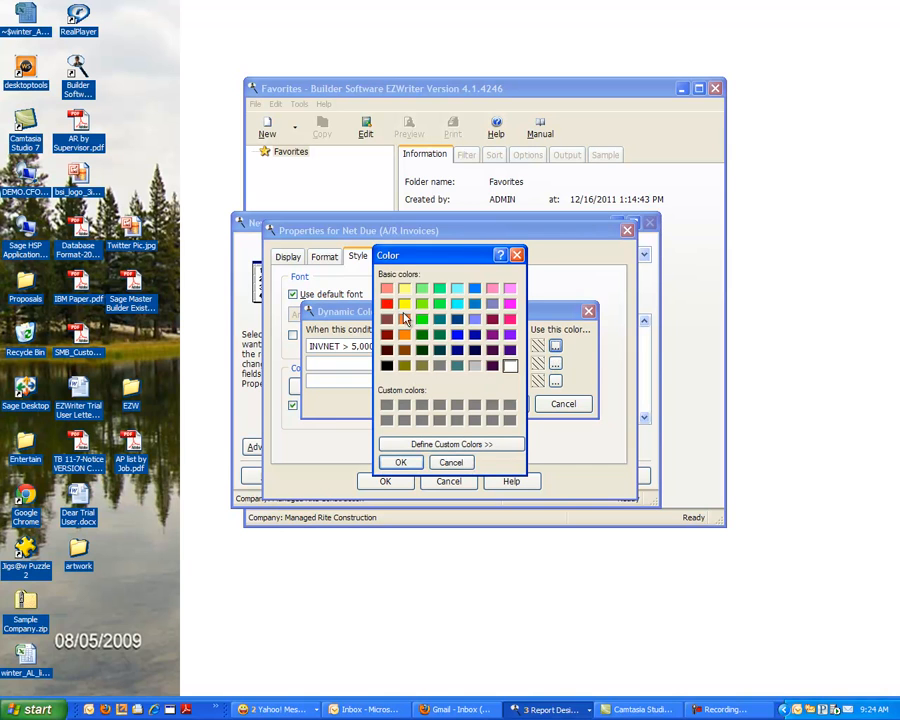
{"action": "left_click", "coordinate": [386, 305]}
{"action": "left_click", "coordinate": [400, 462]}
{"action": "left_click", "coordinate": [498, 404]}
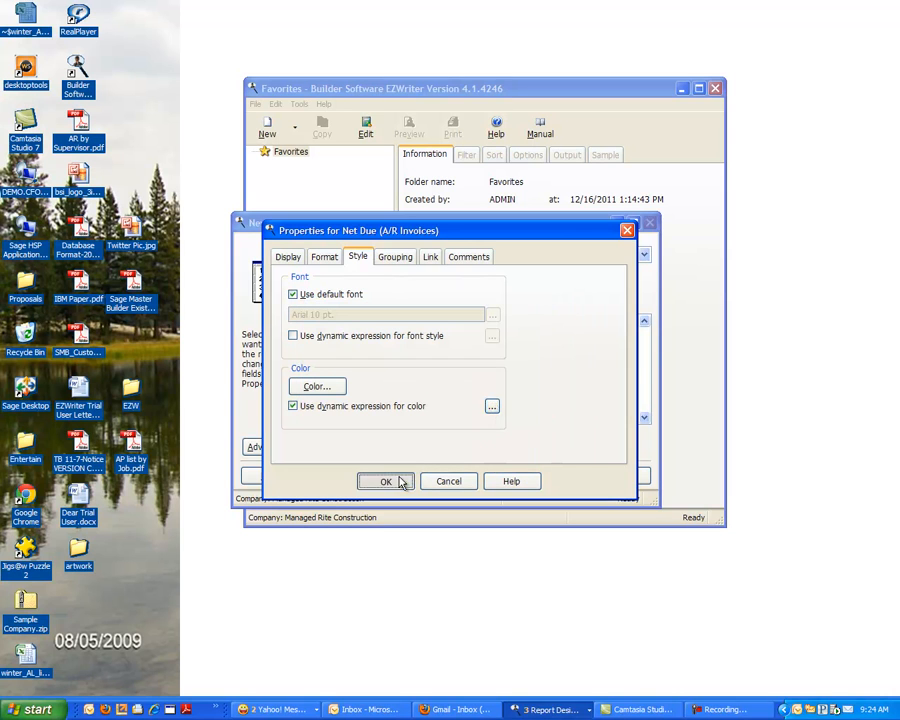
{"action": "left_click", "coordinate": [400, 483]}
{"action": "left_click", "coordinate": [558, 476]}
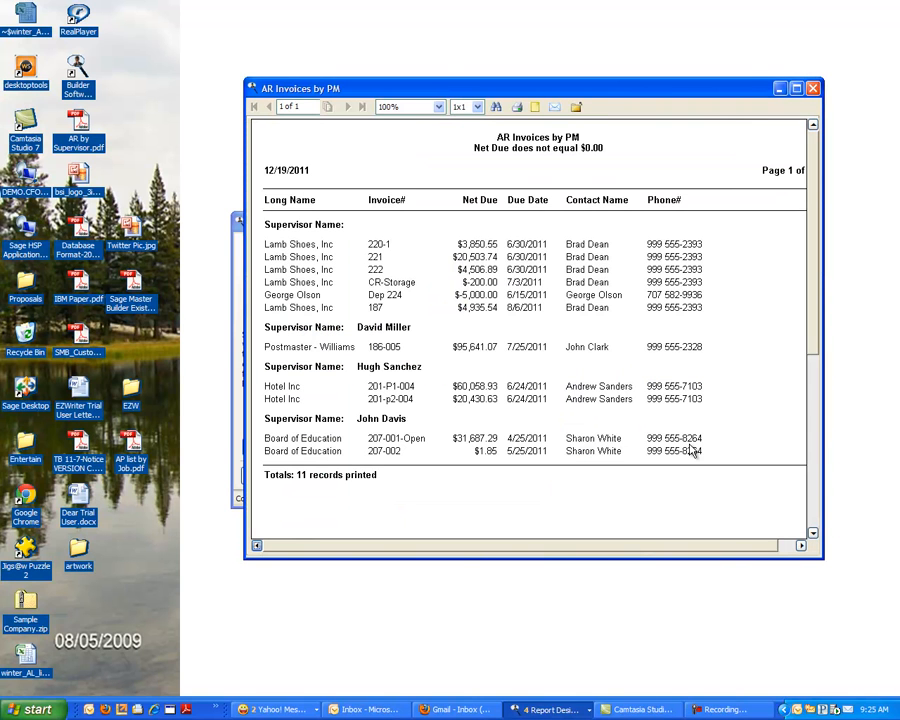
{"action": "left_click", "coordinate": [814, 88]}
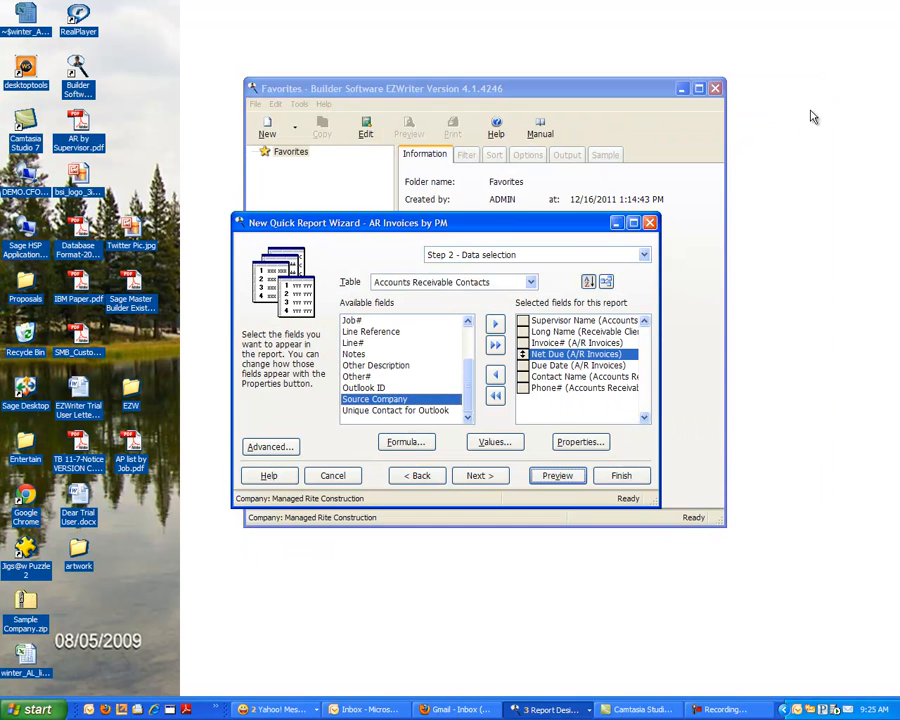
- Correct the Net Due dynamic color condition to INVNET > 5000, and preview the report
{"action": "left_click", "coordinate": [597, 446]}
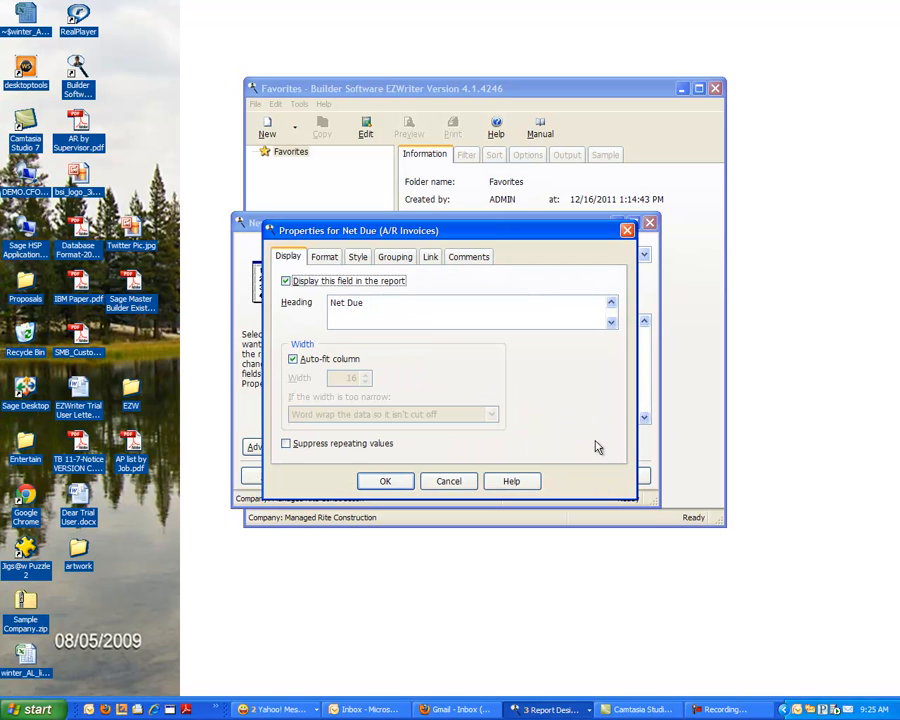
{"action": "left_click", "coordinate": [357, 257]}
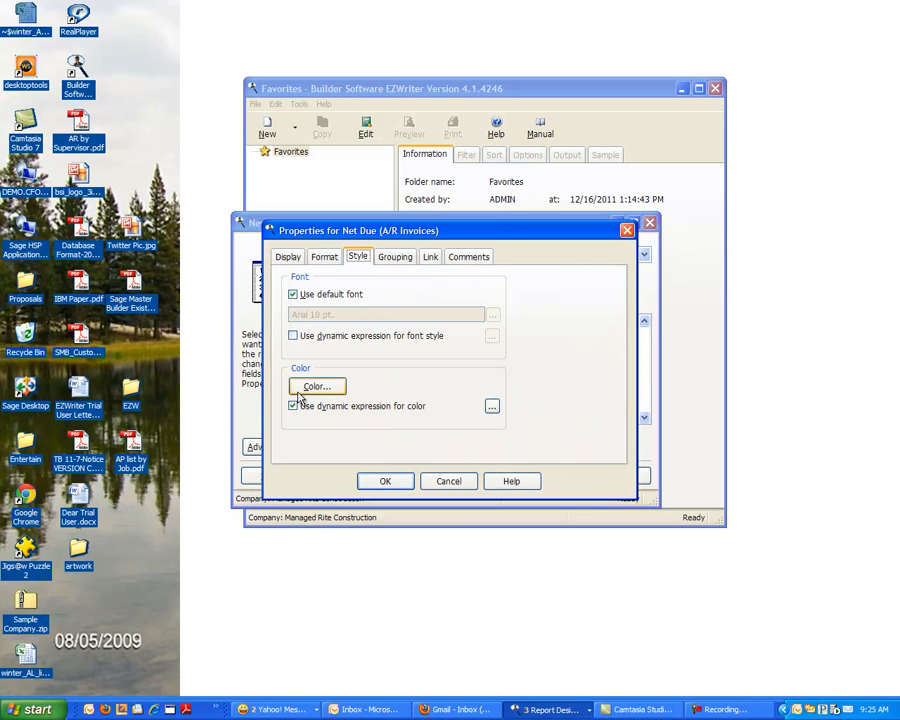
{"action": "left_click", "coordinate": [490, 406]}
{"action": "left_click", "coordinate": [352, 346]}
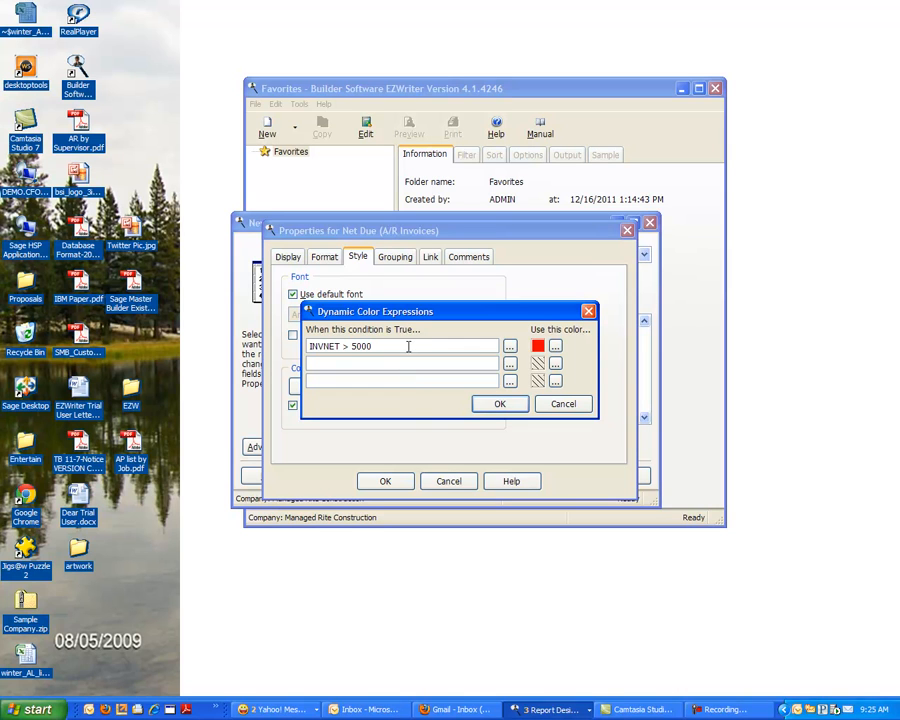
{"action": "left_click", "coordinate": [499, 404]}
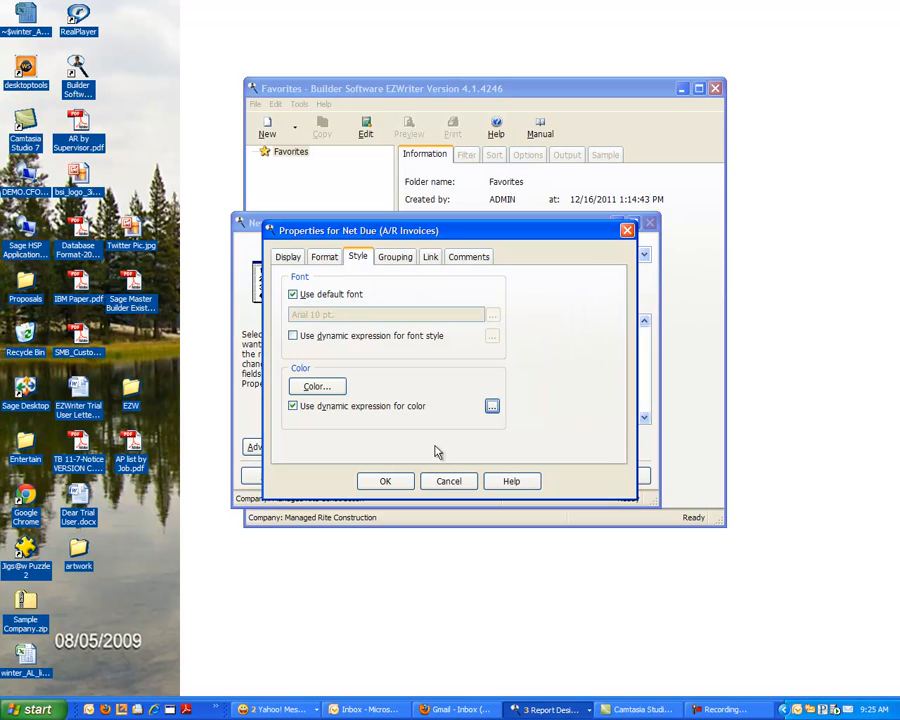
{"action": "left_click", "coordinate": [386, 481]}
{"action": "left_click", "coordinate": [560, 476]}
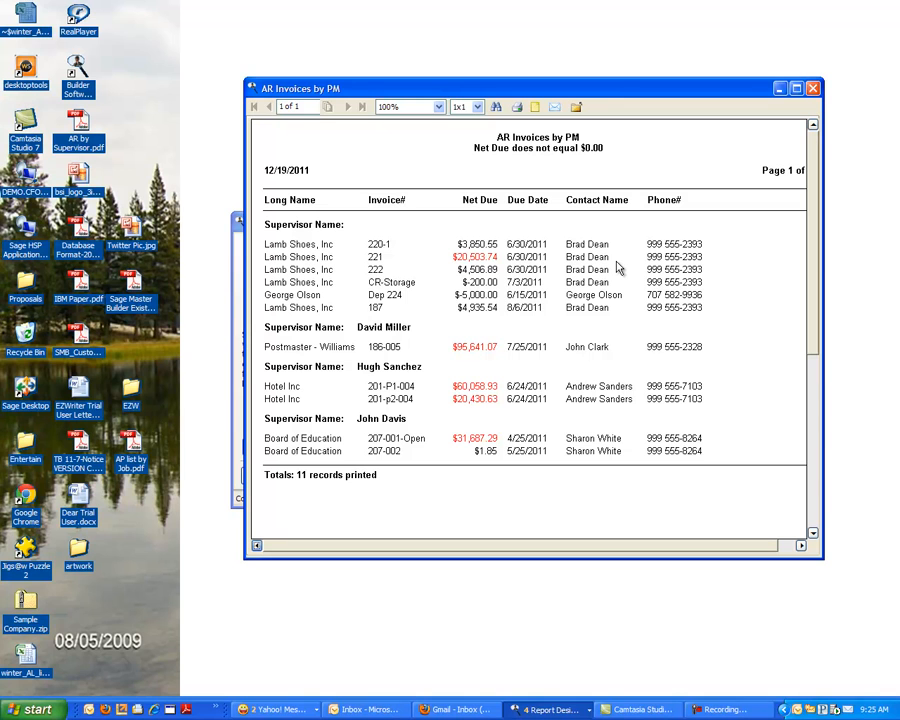
{"action": "left_click", "coordinate": [812, 88]}
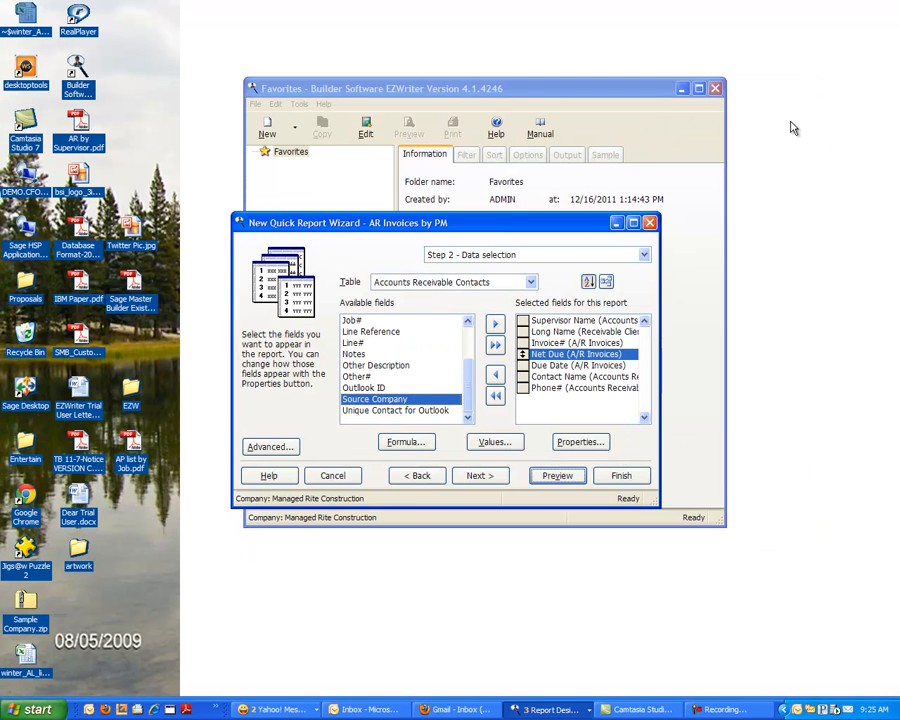
- Suppress repeating values for the Contact Name field in its display properties
{"action": "left_click", "coordinate": [558, 378]}
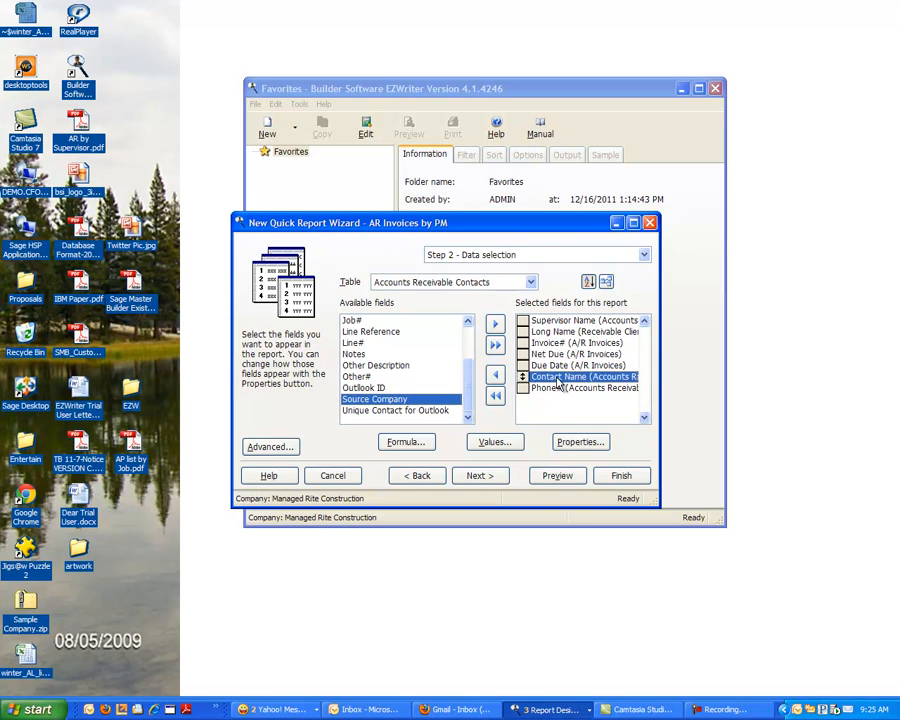
{"action": "double_click", "coordinate": [558, 380]}
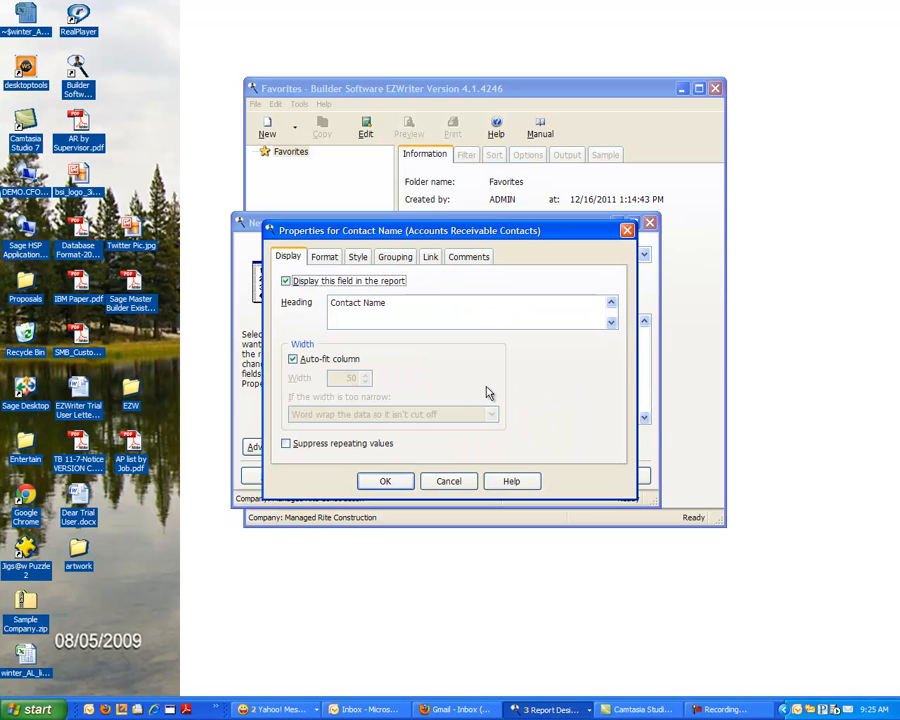
{"action": "left_click", "coordinate": [287, 447]}
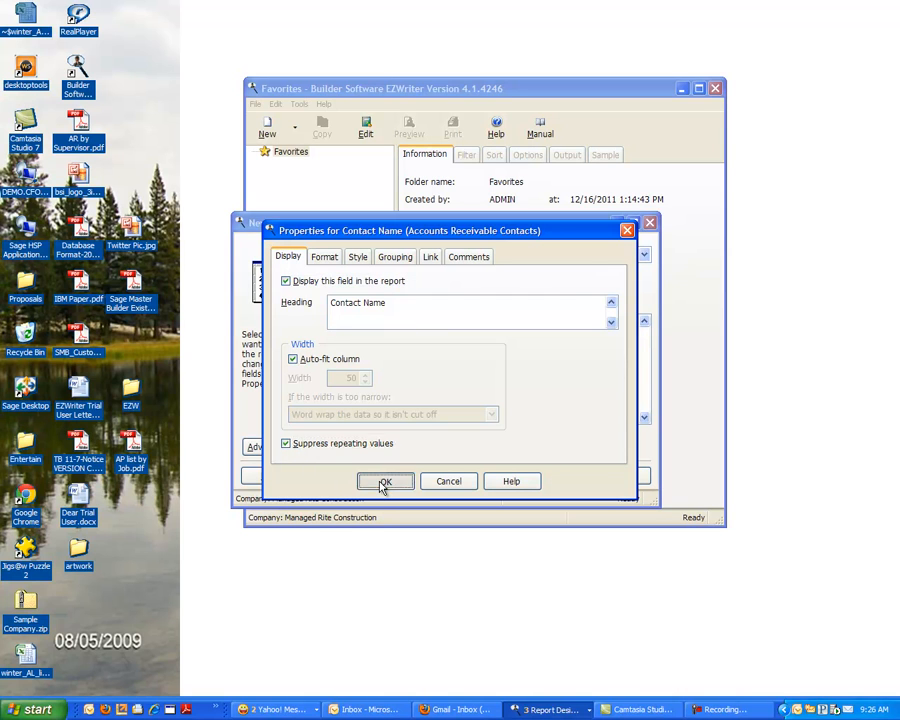
{"action": "left_click", "coordinate": [383, 486]}
- Suppress repeating values for the Phone# field as well, and preview the report
{"action": "double_click", "coordinate": [530, 440]}
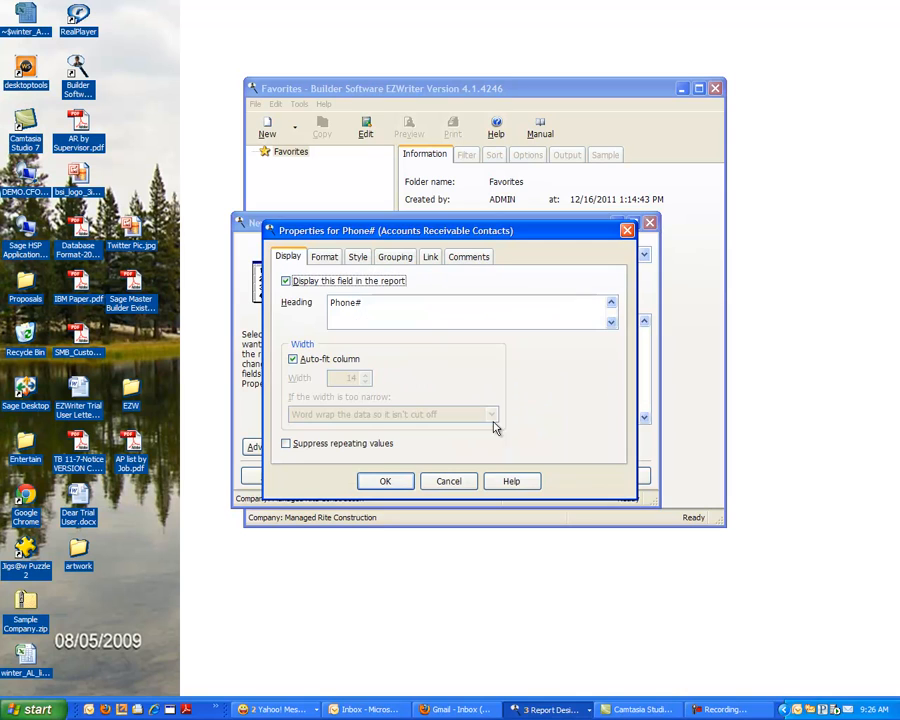
{"action": "left_click", "coordinate": [290, 444]}
{"action": "left_click", "coordinate": [383, 481]}
{"action": "left_click", "coordinate": [557, 476]}
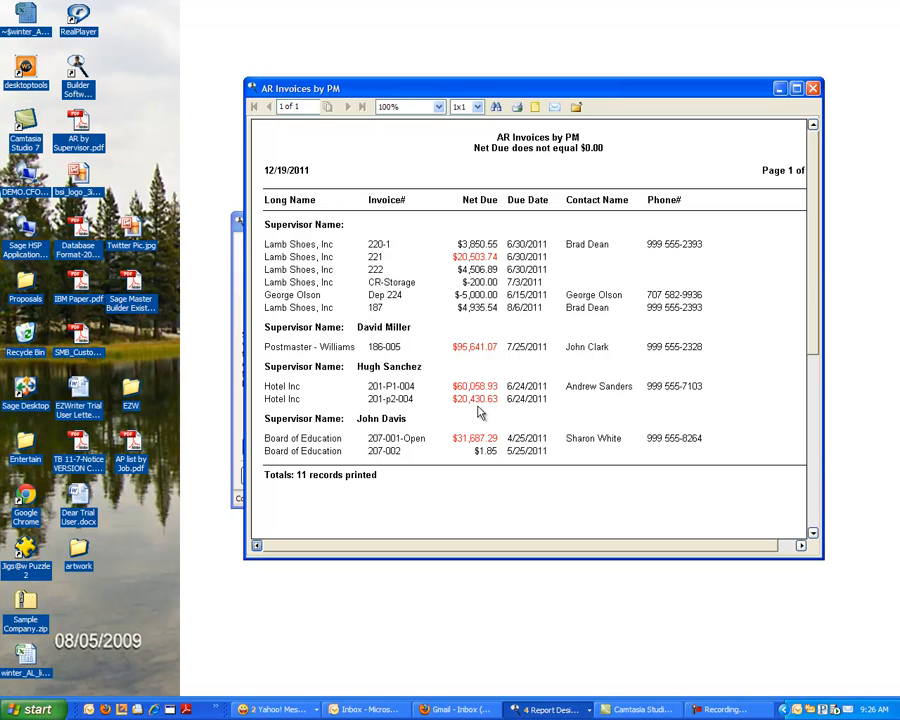
{"action": "left_click", "coordinate": [813, 90]}
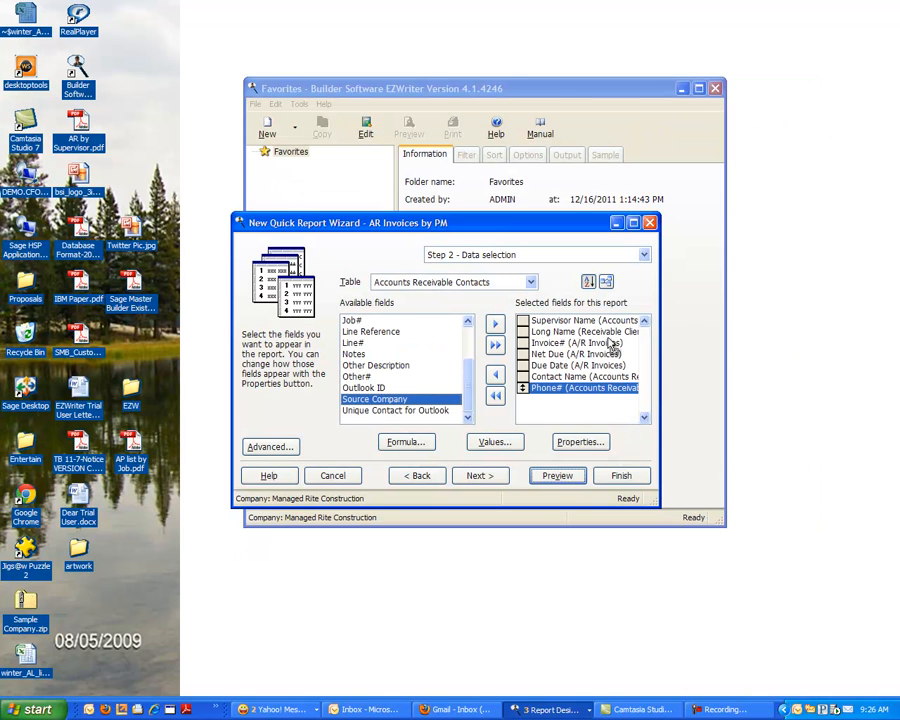
- Set the Net Due field's summary to Sum in its format properties, and preview the report
{"action": "left_click", "coordinate": [535, 356]}
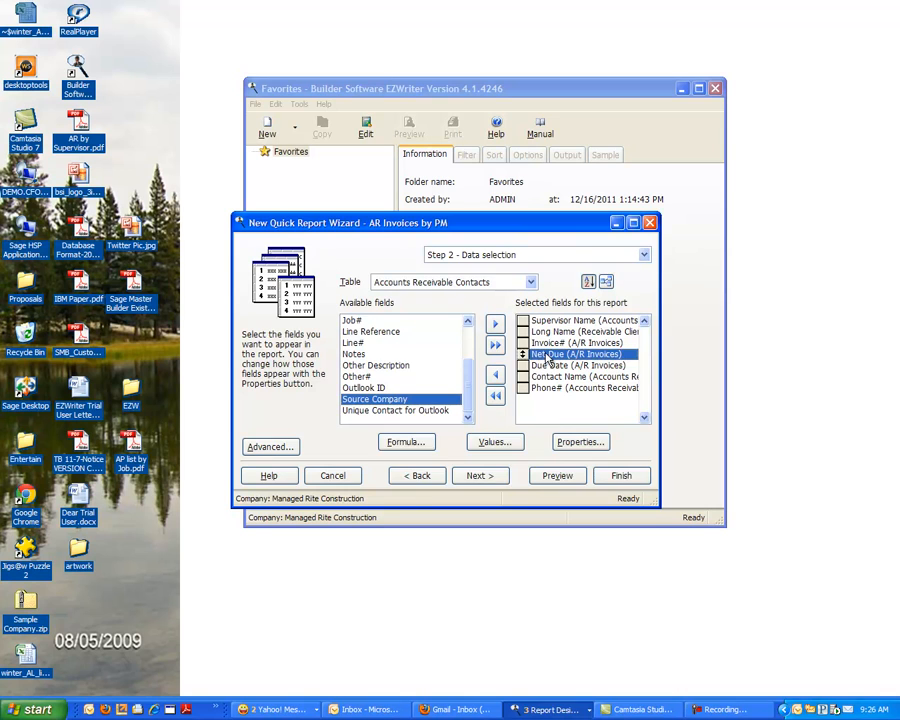
{"action": "double_click", "coordinate": [535, 356]}
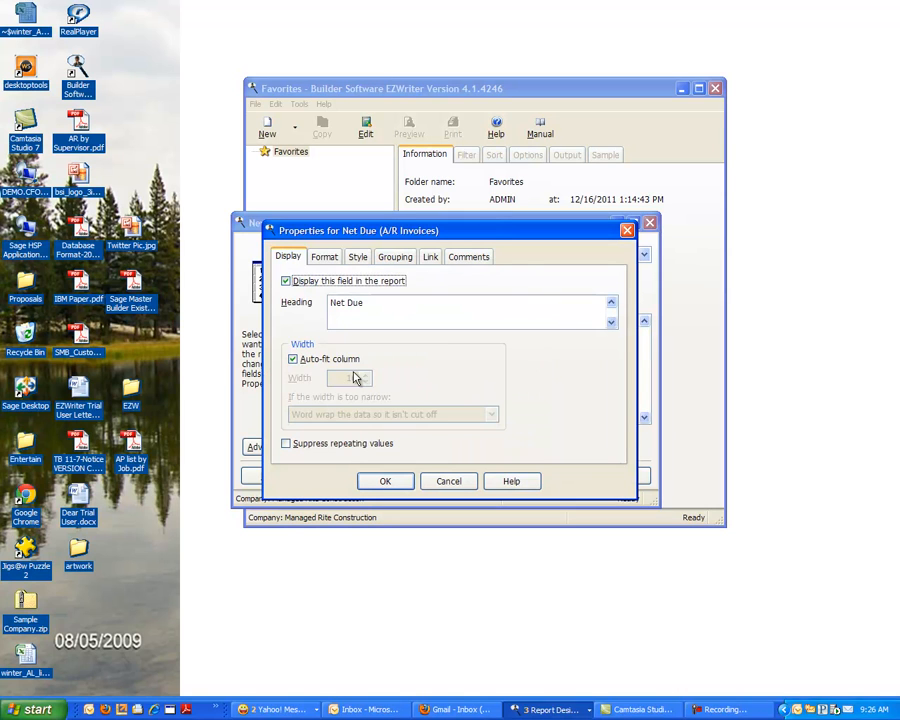
{"action": "left_click", "coordinate": [326, 258]}
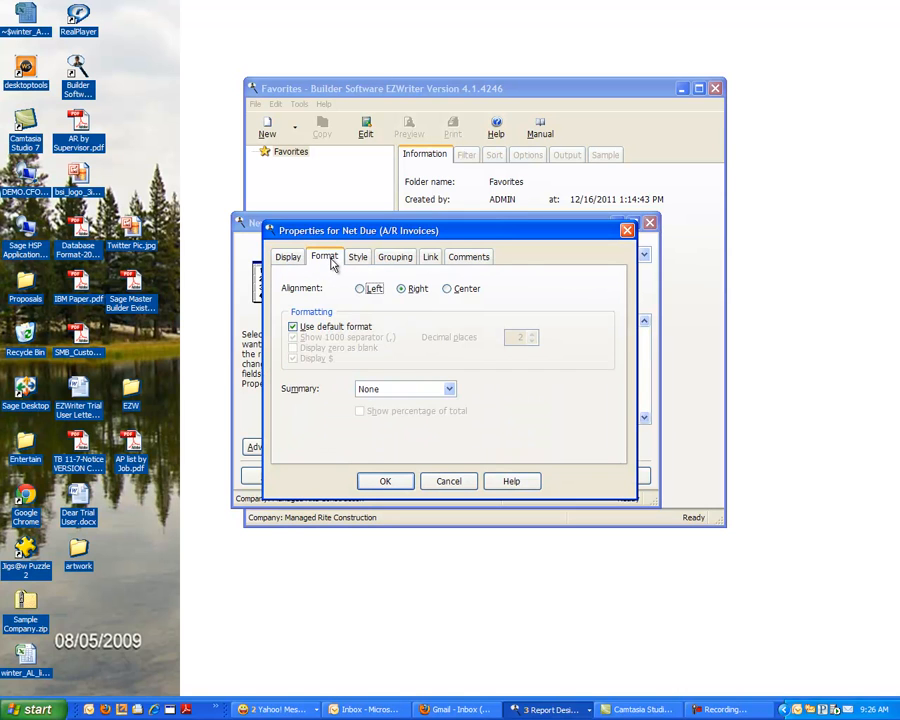
{"action": "left_click", "coordinate": [441, 392]}
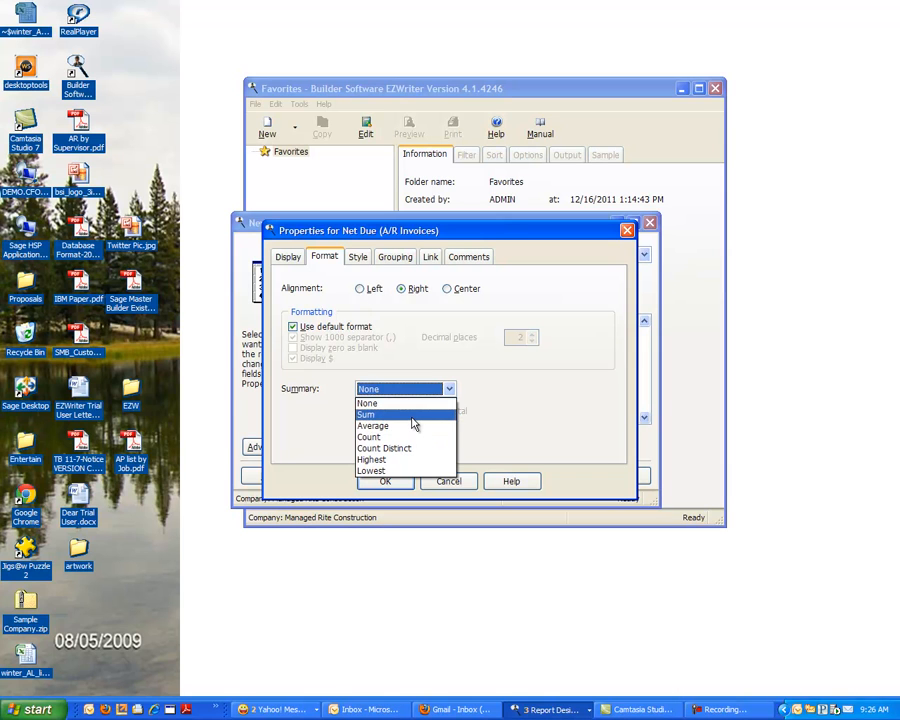
{"action": "left_click", "coordinate": [411, 416]}
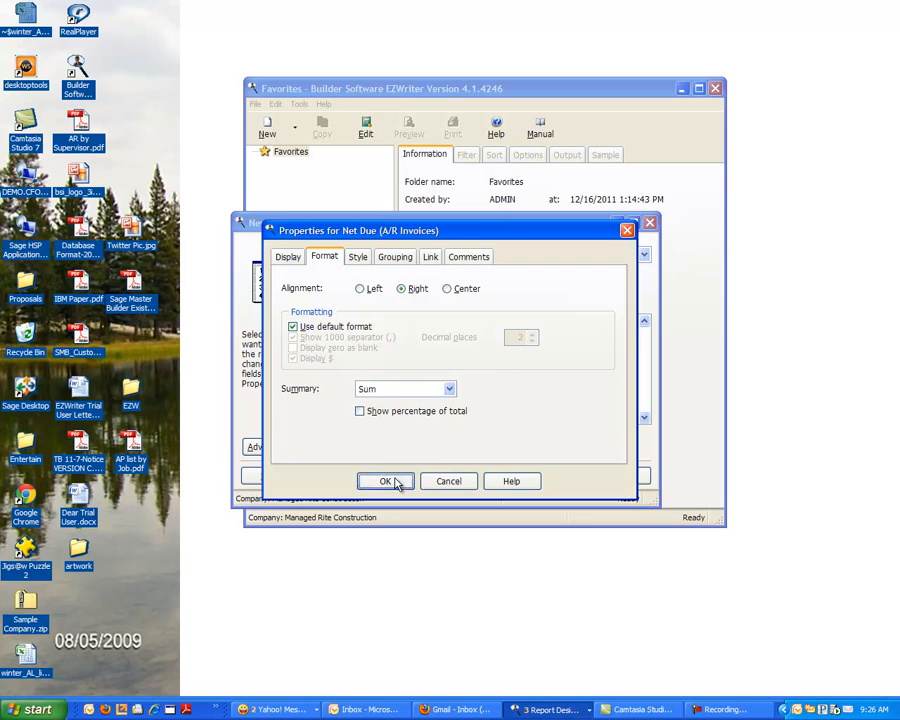
{"action": "left_click", "coordinate": [397, 483]}
{"action": "left_click", "coordinate": [572, 481]}
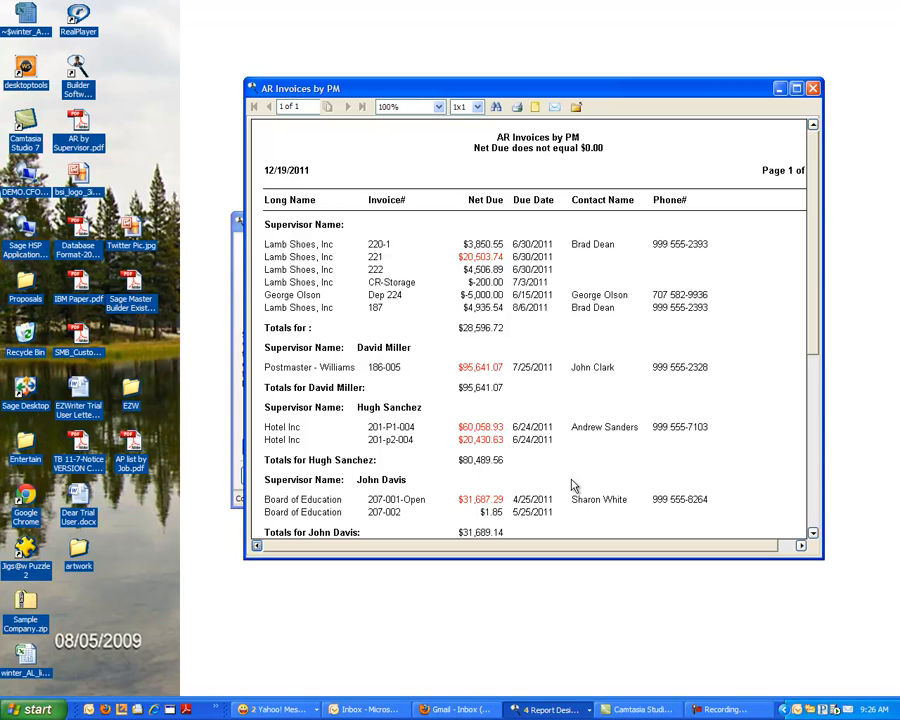
{"action": "left_click", "coordinate": [815, 90]}
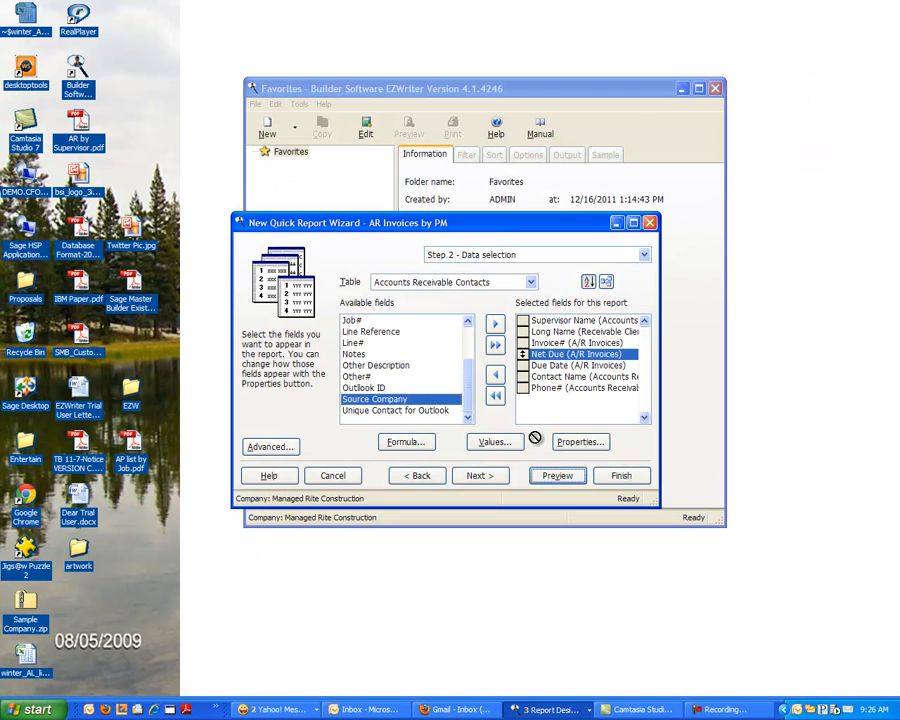
- Advance past the filter and sort options to the formatting options, and set the report template to Ledger
{"action": "left_click", "coordinate": [482, 477]}
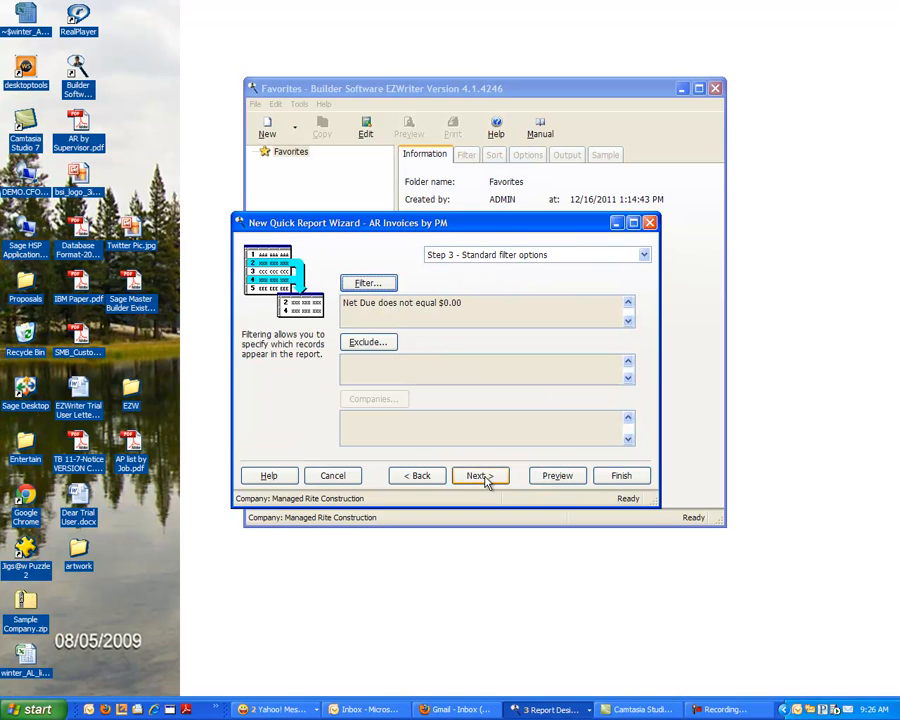
{"action": "left_click", "coordinate": [484, 477]}
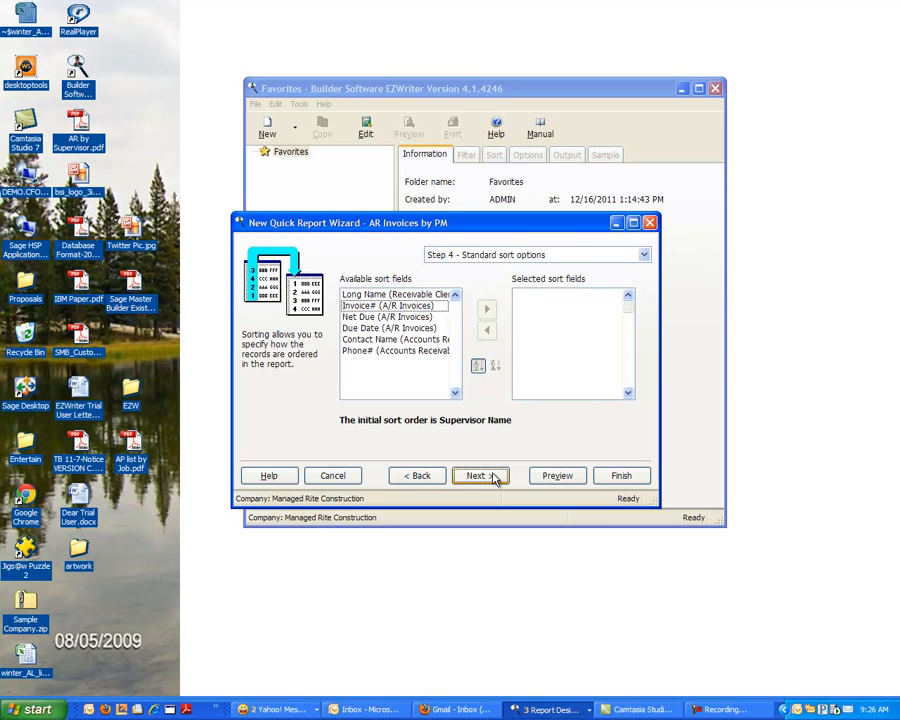
{"action": "left_click", "coordinate": [480, 476]}
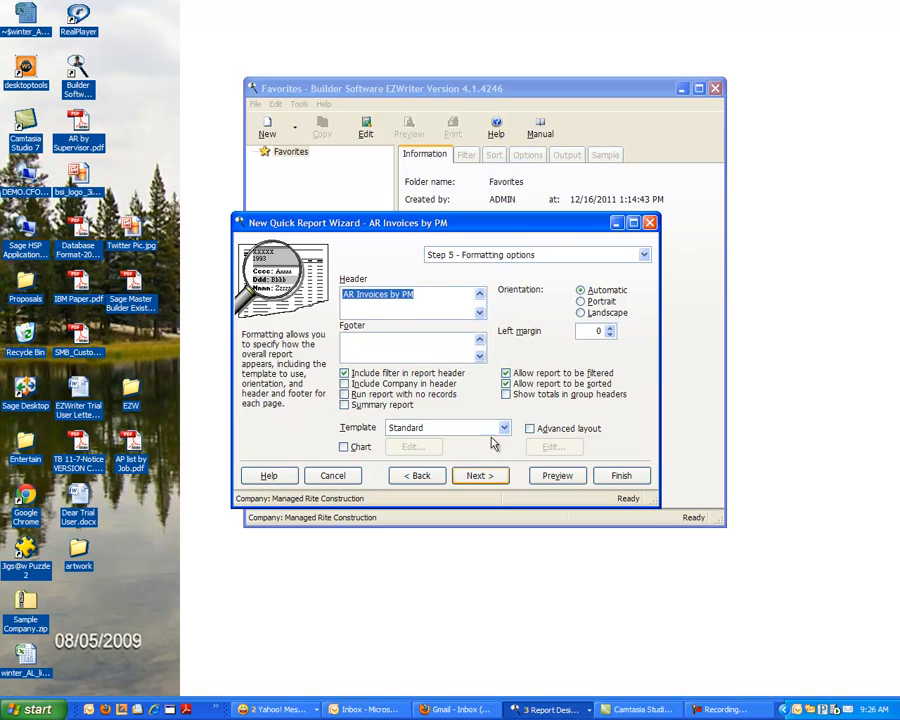
{"action": "left_click", "coordinate": [504, 428]}
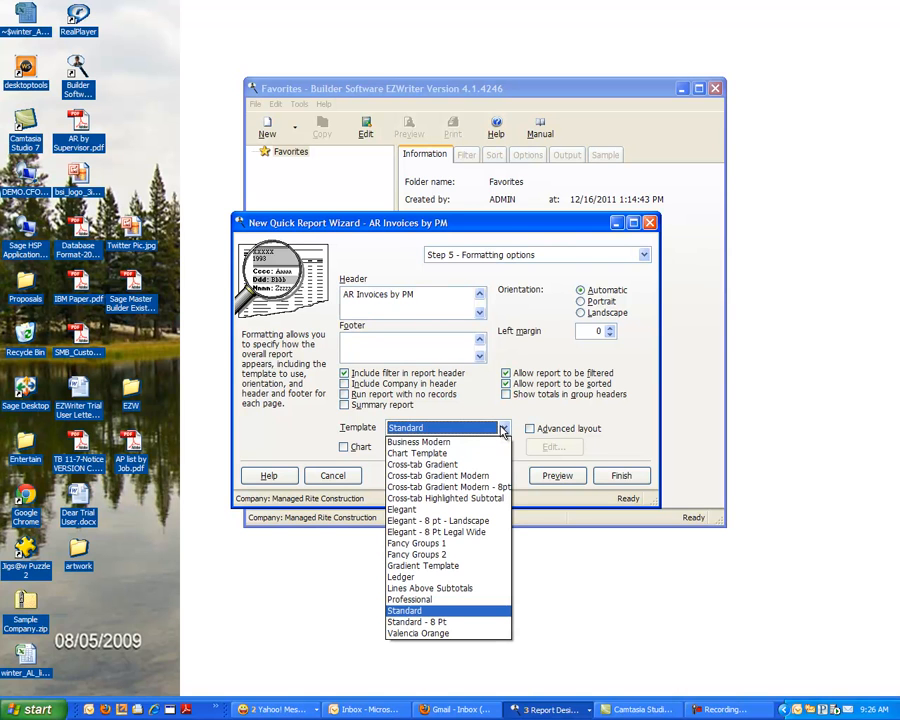
{"action": "left_click", "coordinate": [432, 578]}
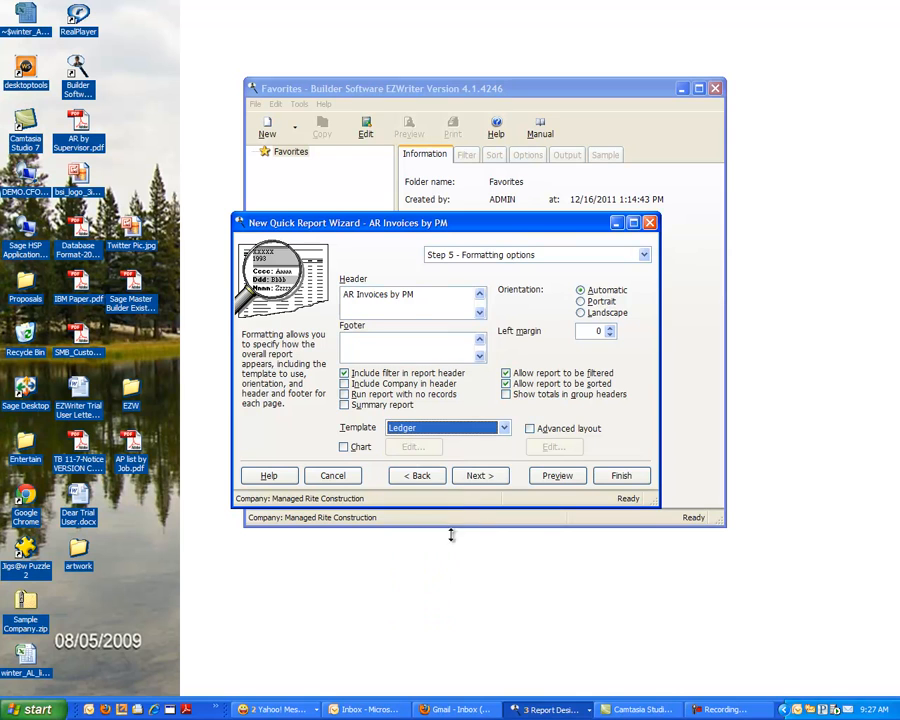
- Preview the report with the Ledger template, and change the template to Gradient Template for a second preview
{"action": "left_click", "coordinate": [559, 476]}
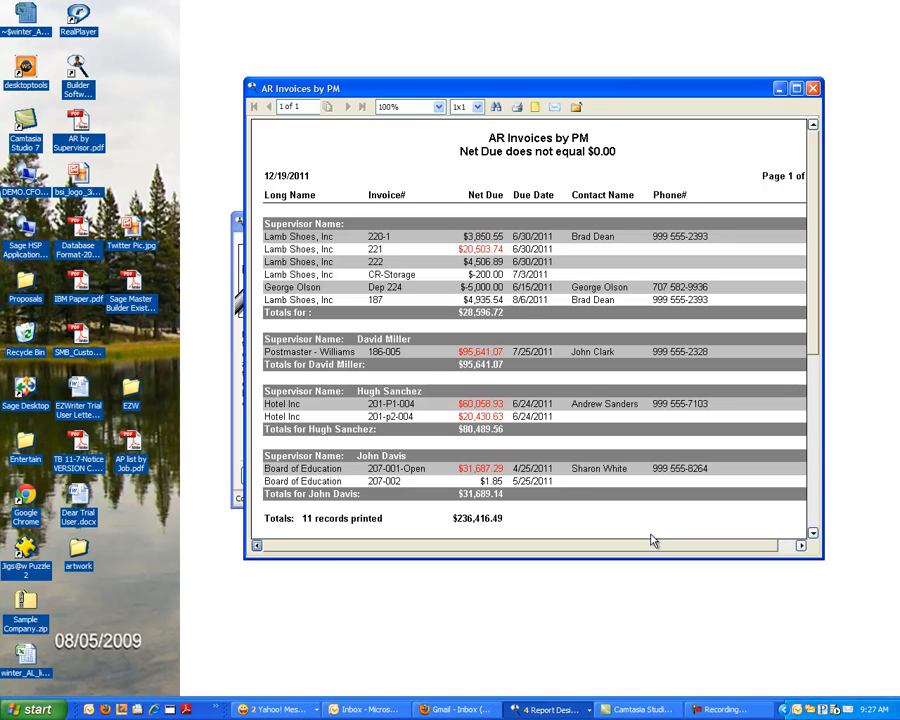
{"action": "left_click", "coordinate": [813, 88]}
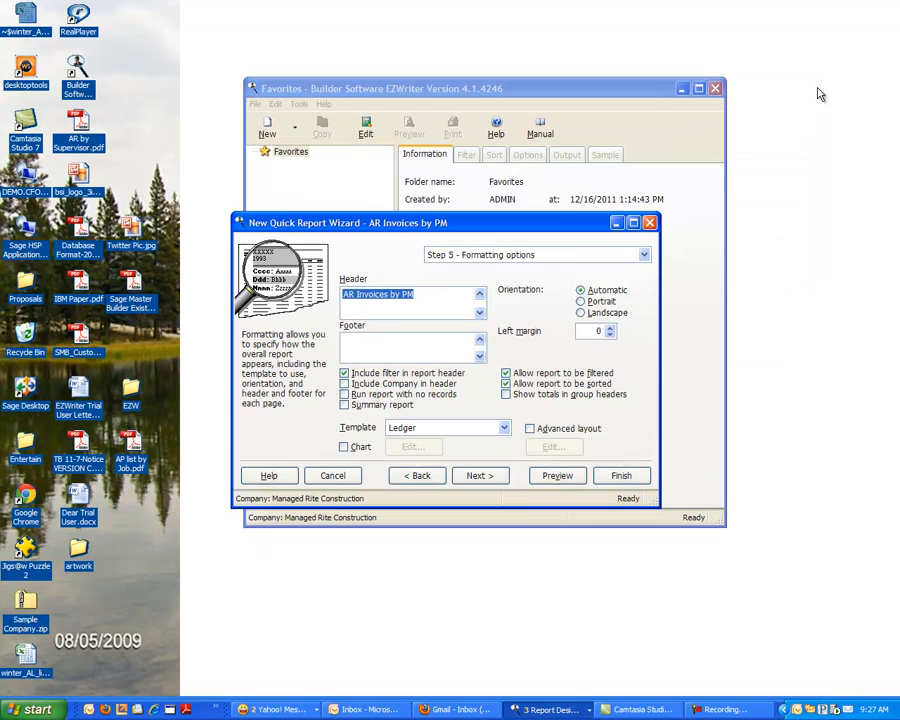
{"action": "left_click", "coordinate": [504, 427]}
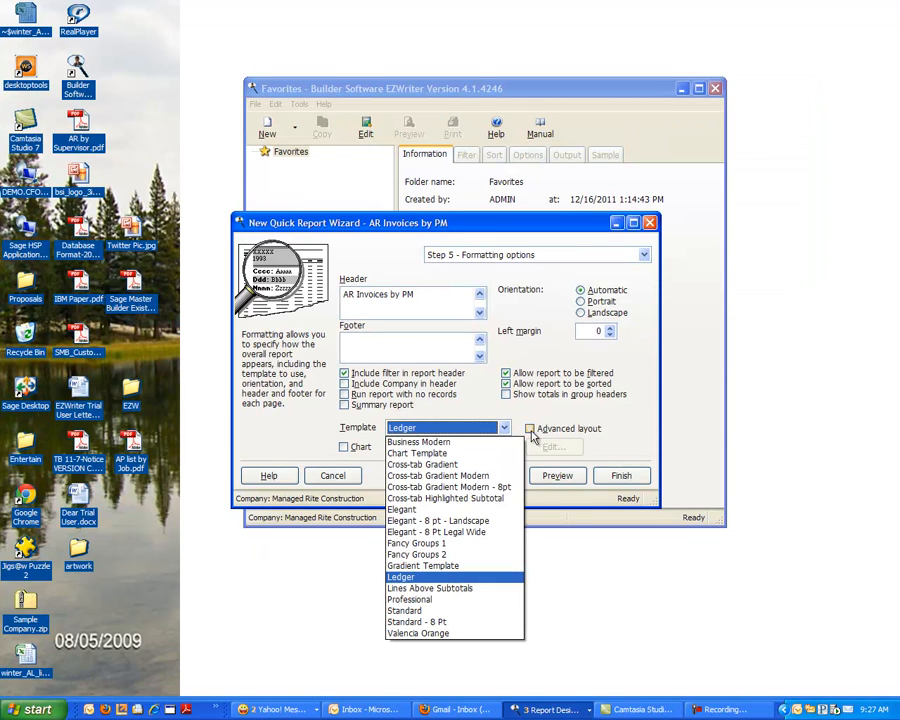
{"action": "left_click", "coordinate": [426, 563]}
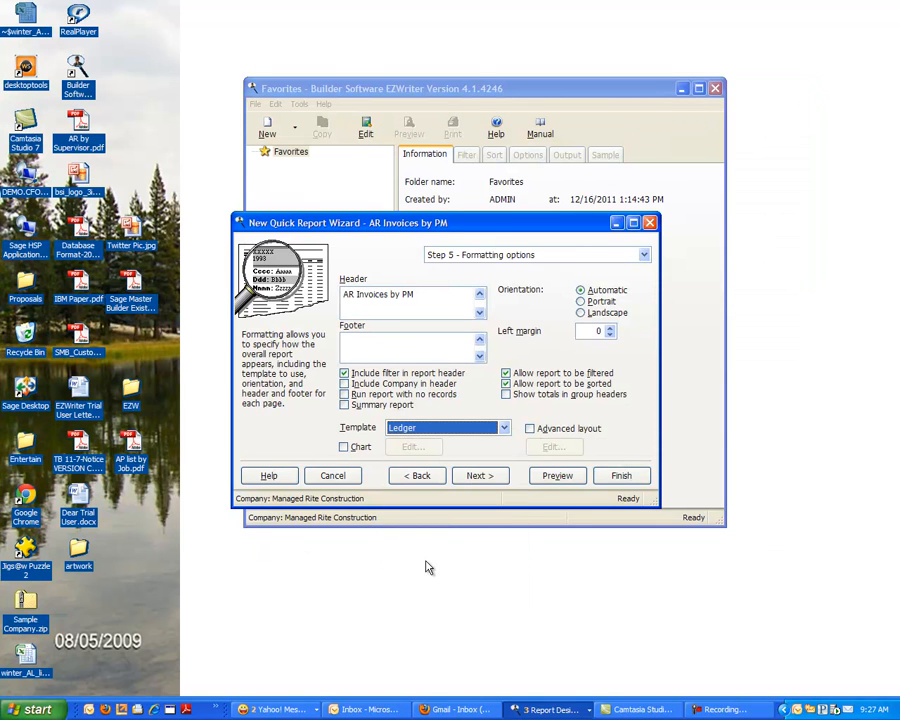
{"action": "left_click", "coordinate": [553, 478]}
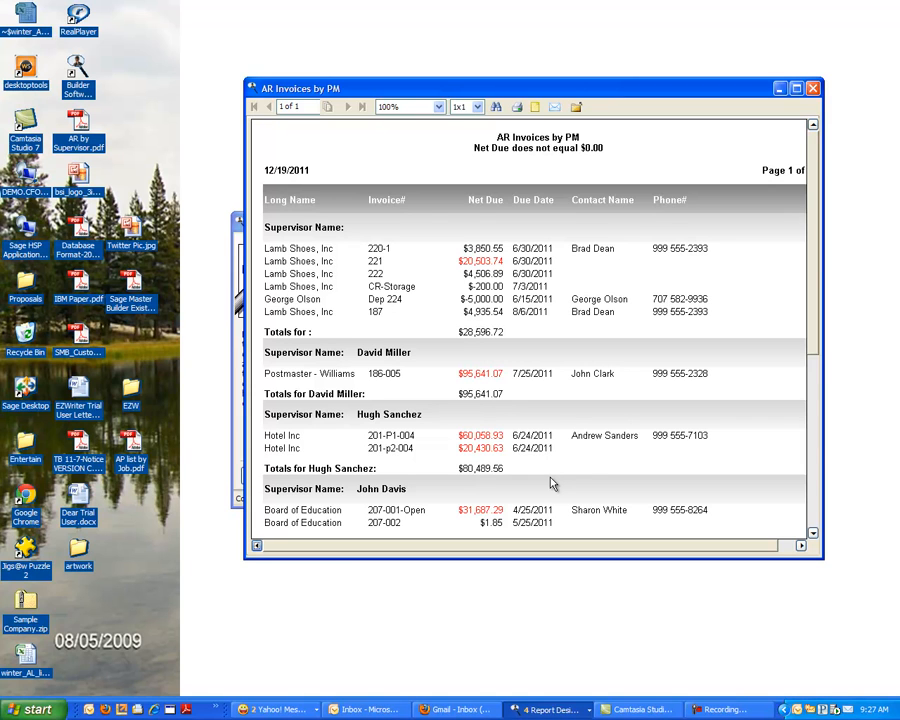
{"action": "left_click", "coordinate": [814, 89]}
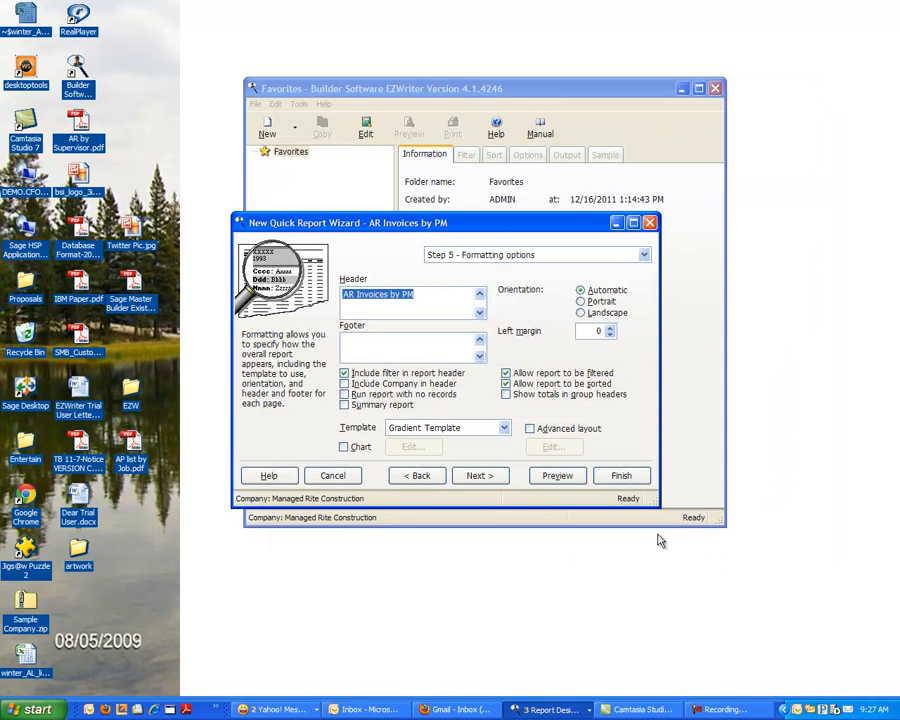